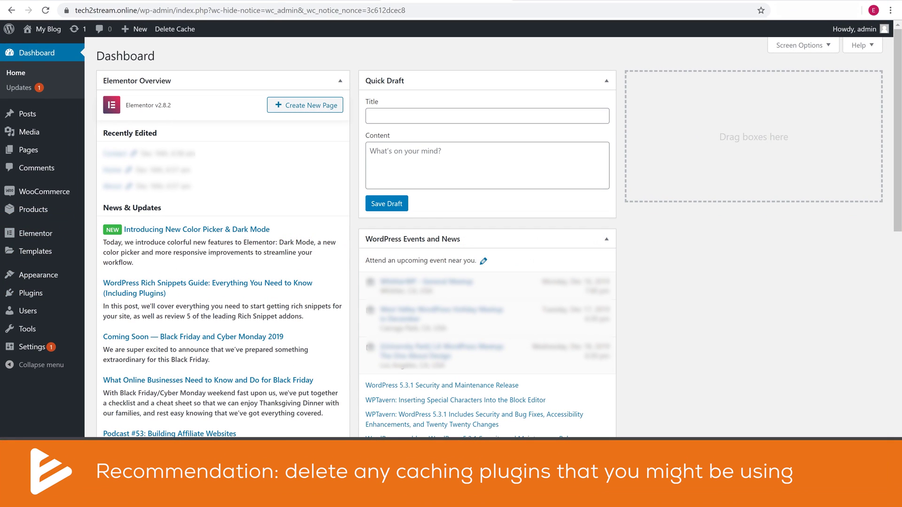
Delete the deactivated WP Super Cache plugin from the installed plugins list
click(35, 293)
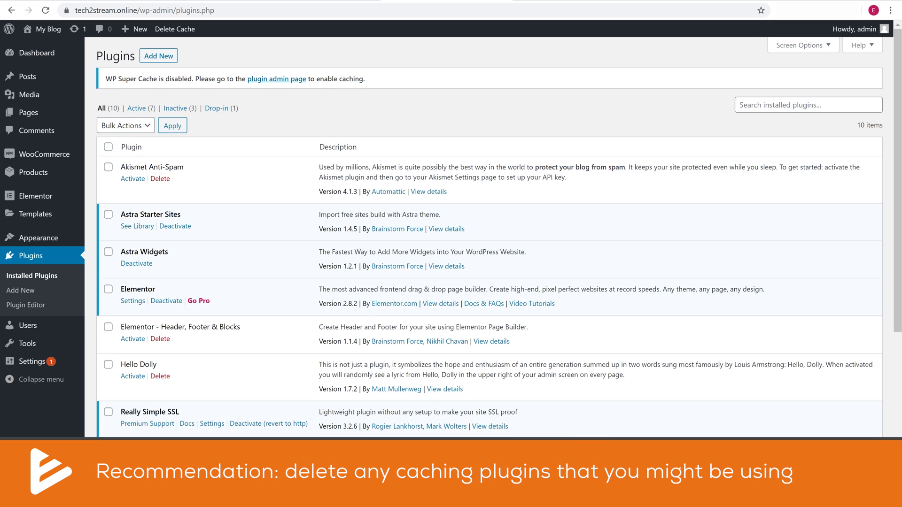
scroll(328, 286, down, 2)
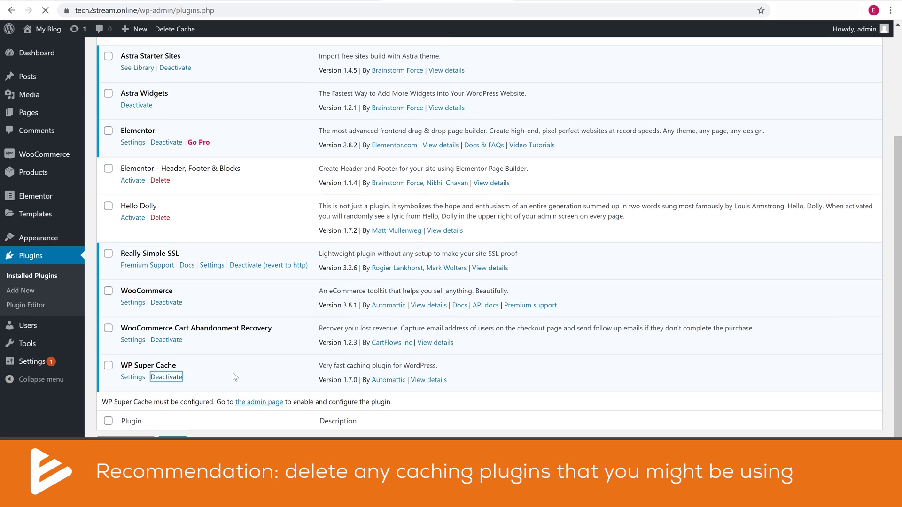
scroll(235, 373, down, 5)
click(159, 364)
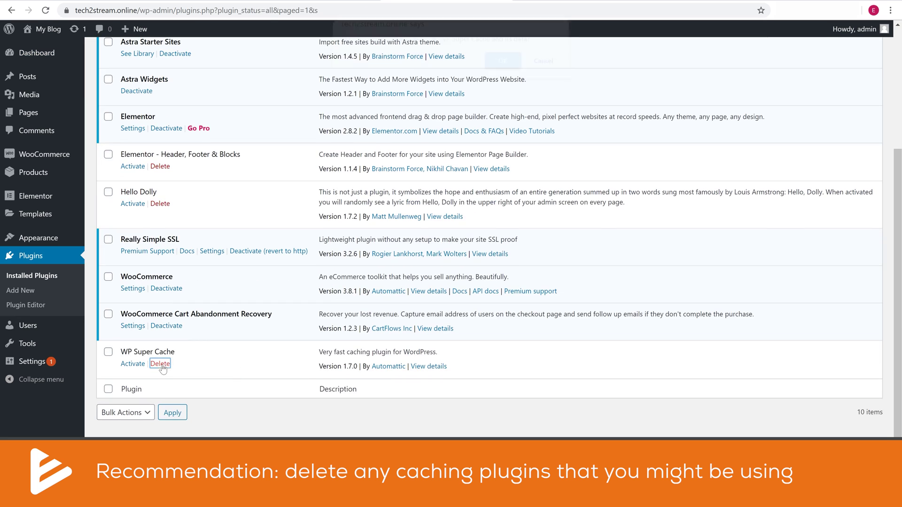
click(502, 70)
scroll(361, 291, up, 4)
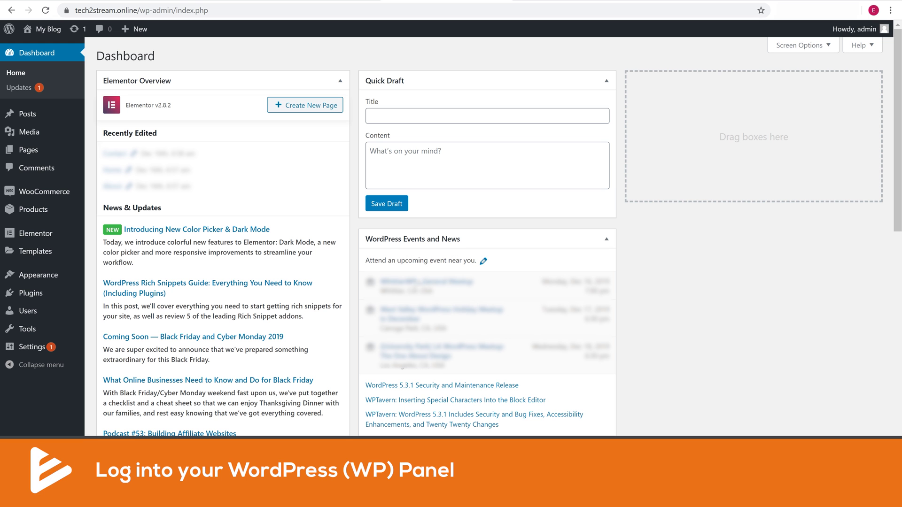
Search the plugin directory for 'all in 1' to get All-in-One WP Migration
mouse_move(29, 294)
click(121, 311)
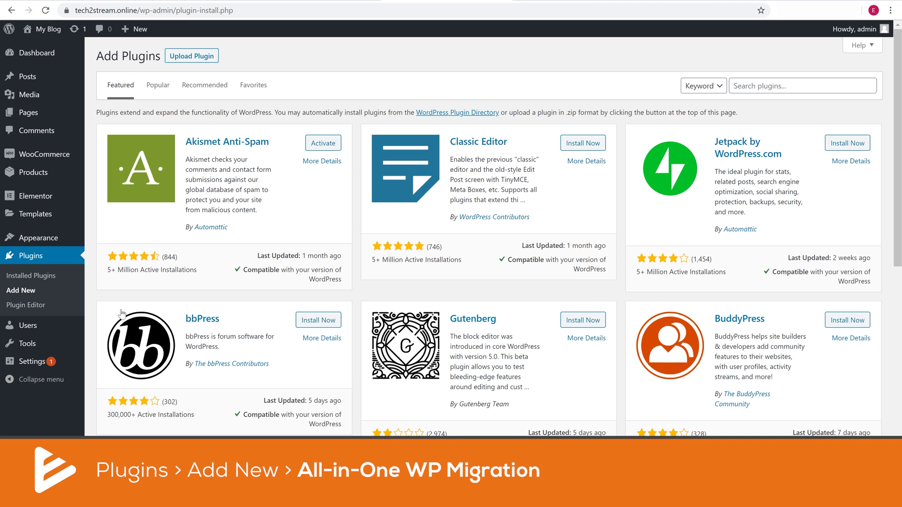
click(798, 86)
text(all in 1)
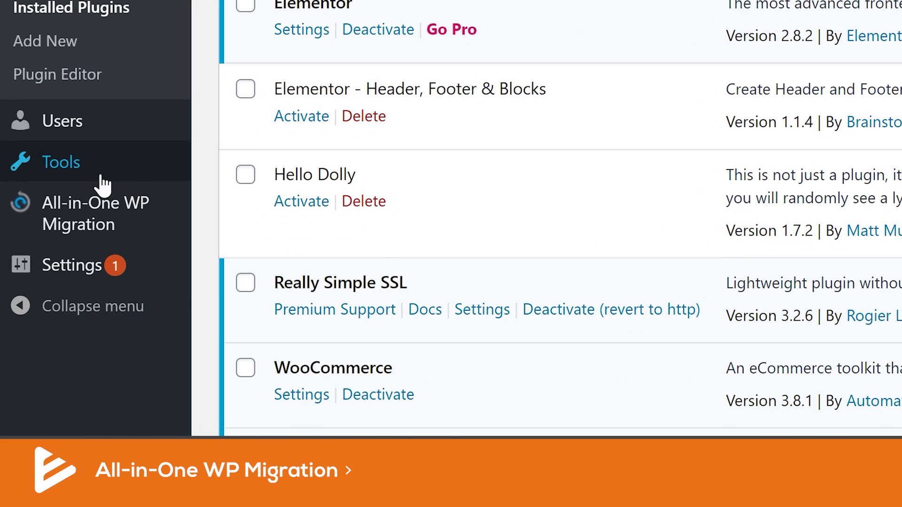
Export the whole site to a file with All-in-One WP Migration
mouse_move(47, 331)
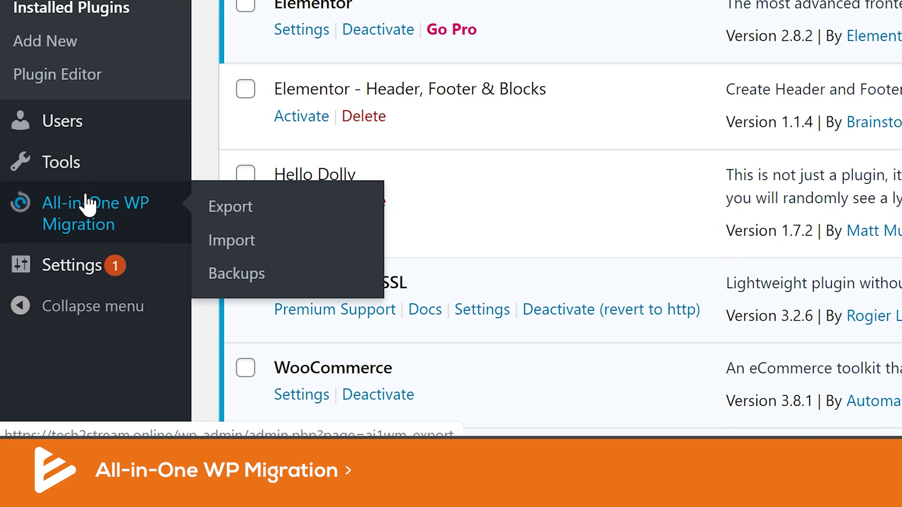
click(274, 215)
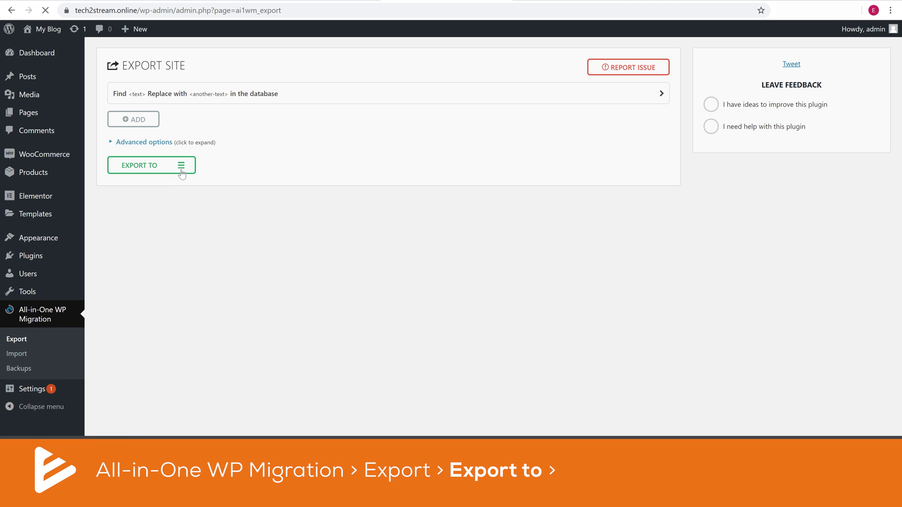
click(182, 169)
click(128, 182)
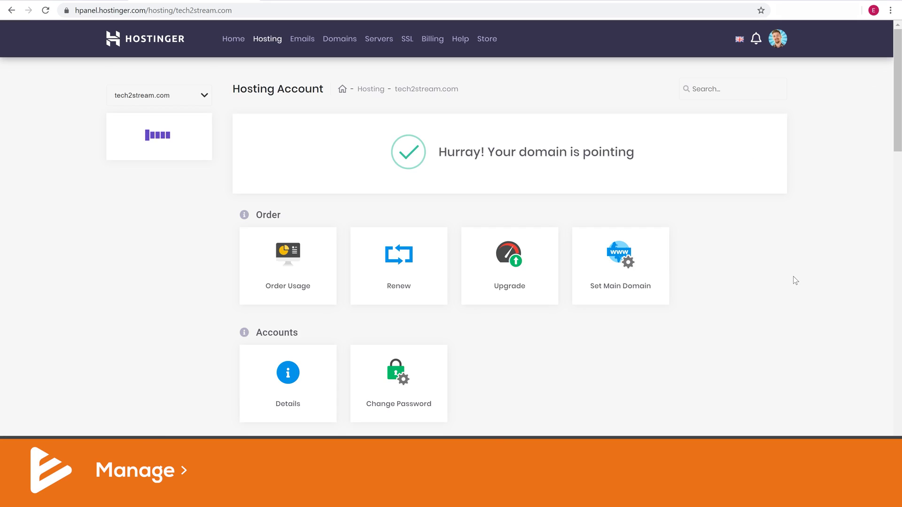
Open the tech2stream.com WordPress admin via Auto Installer and install All-in-One WP Migration
scroll(791, 280, down, 10)
click(432, 228)
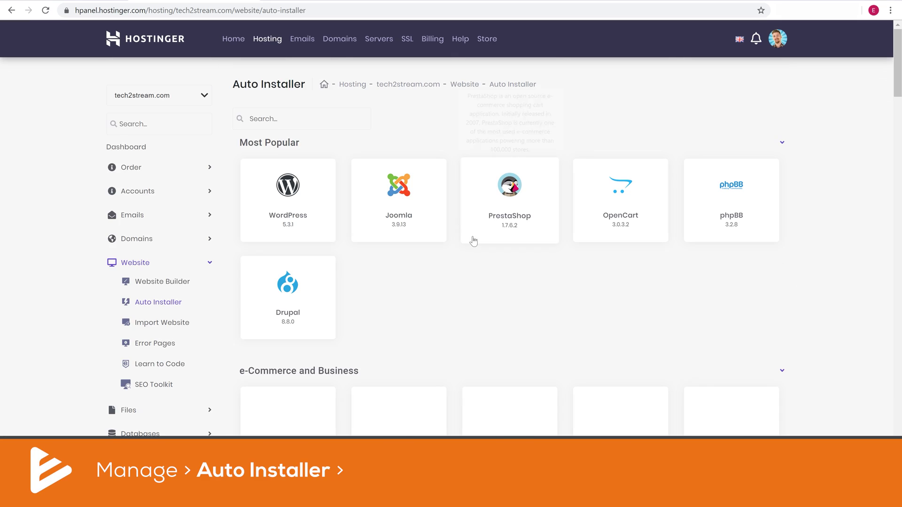
click(311, 225)
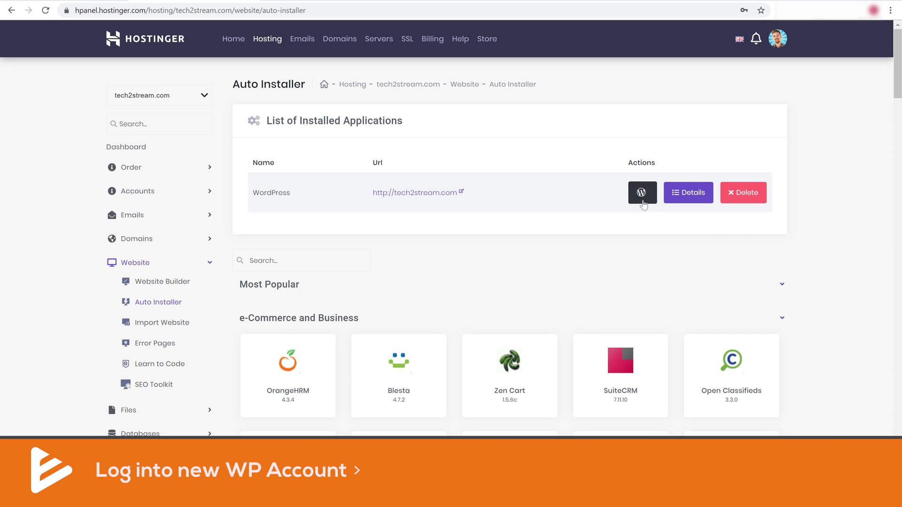
click(643, 203)
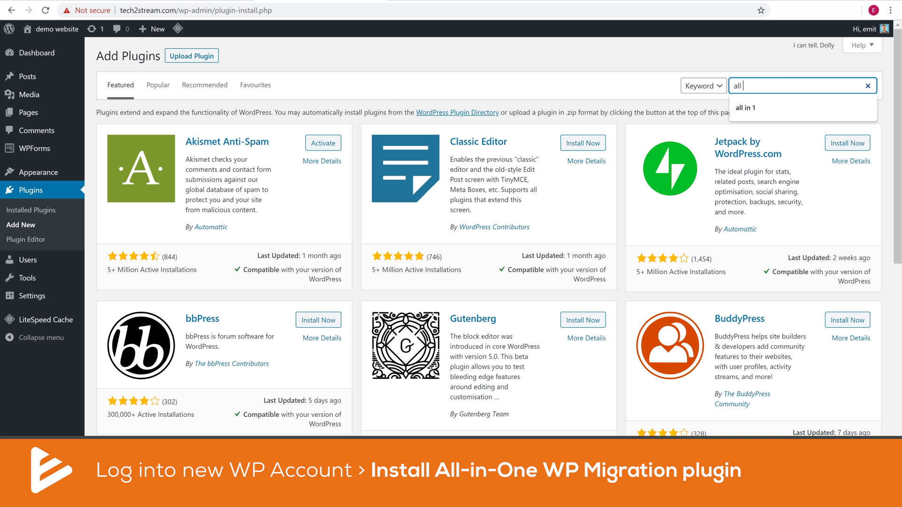
text(n 1)
click(332, 147)
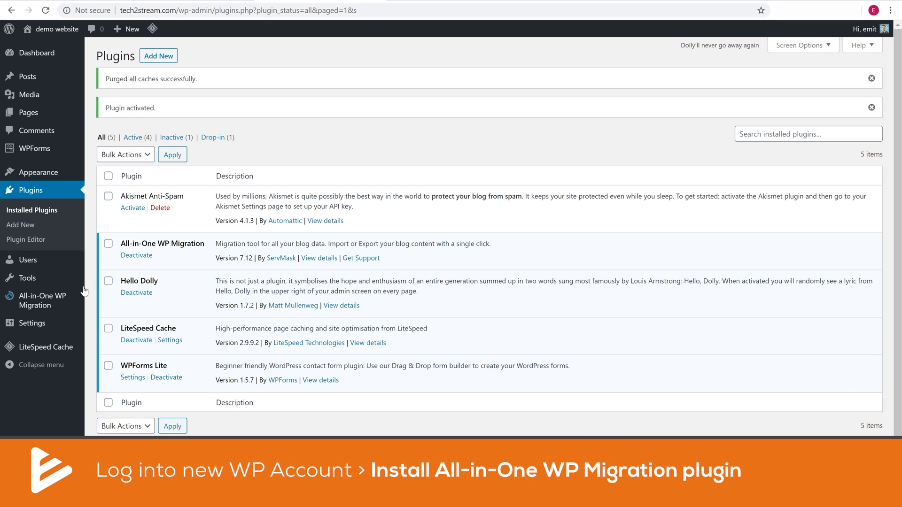
Check the 64 MB import upload limit, then view the new site's installed plugins
mouse_move(84, 295)
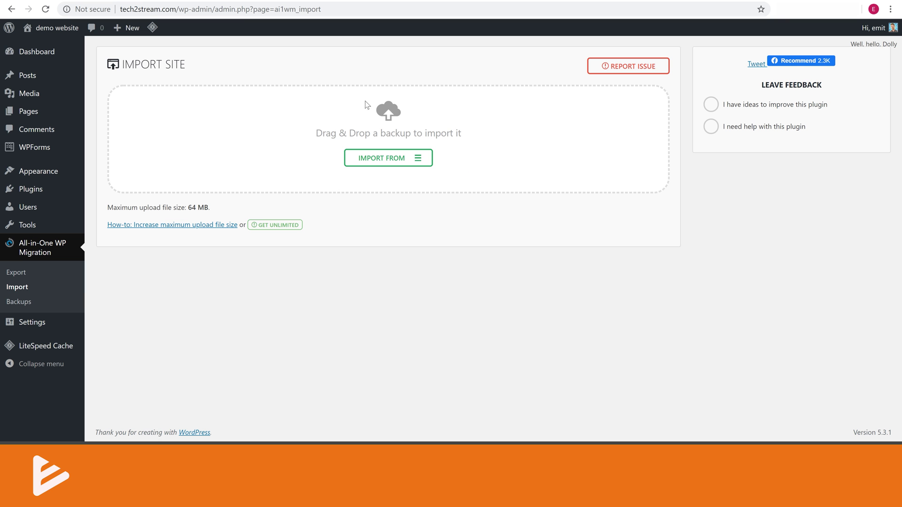
mouse_move(36, 195)
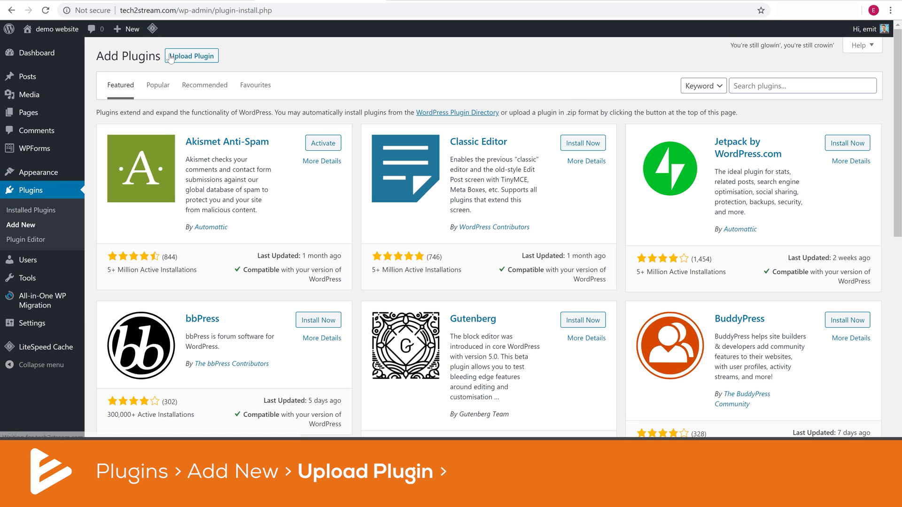
Upload the All-in-One WP Migration File Extension zip as a new plugin
click(190, 57)
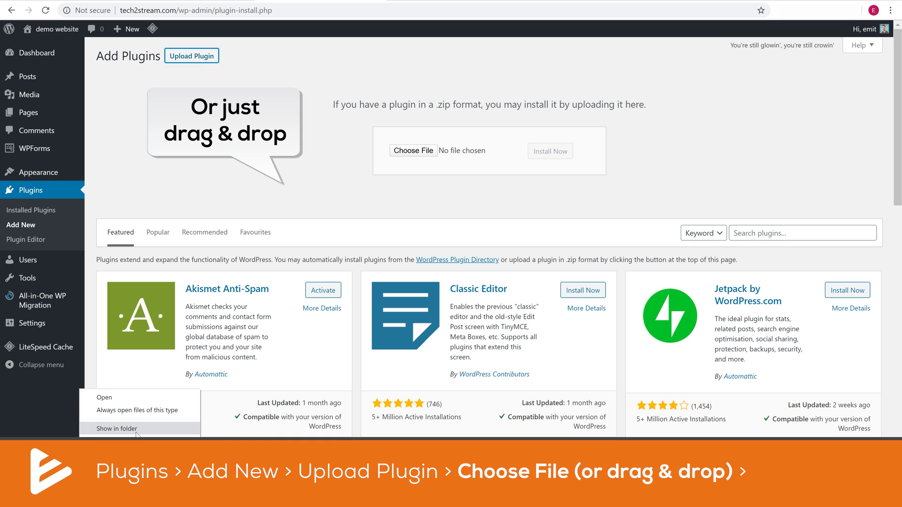
click(136, 428)
drag(657, 207, 468, 157)
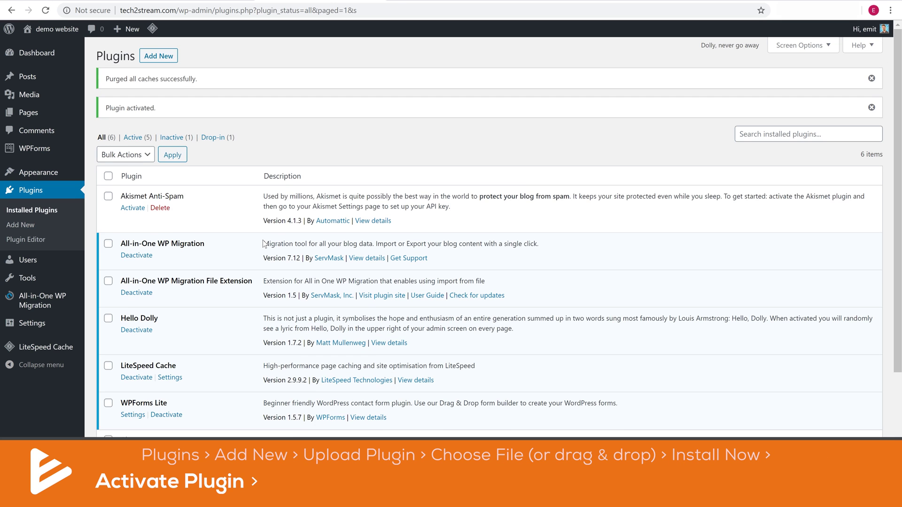
Drop the .wpress backup file onto the All-in-One WP Migration import page
mouse_move(46, 309)
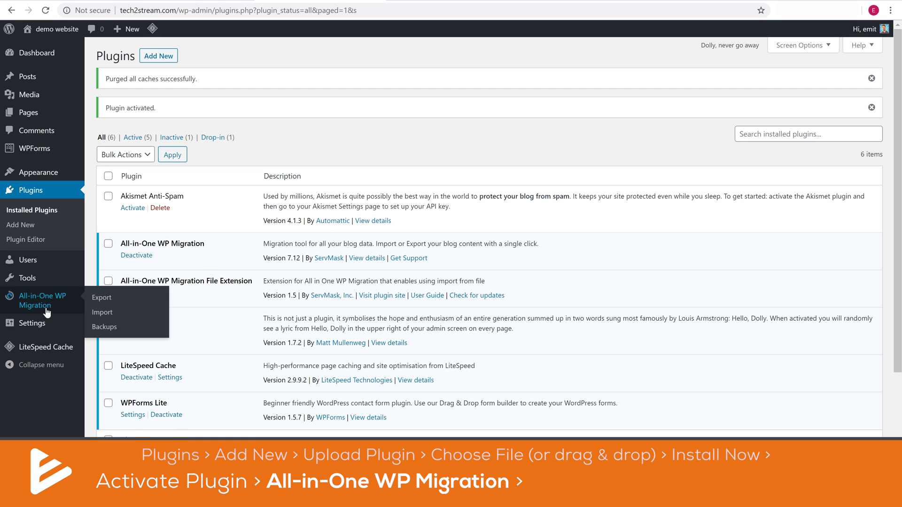
click(105, 312)
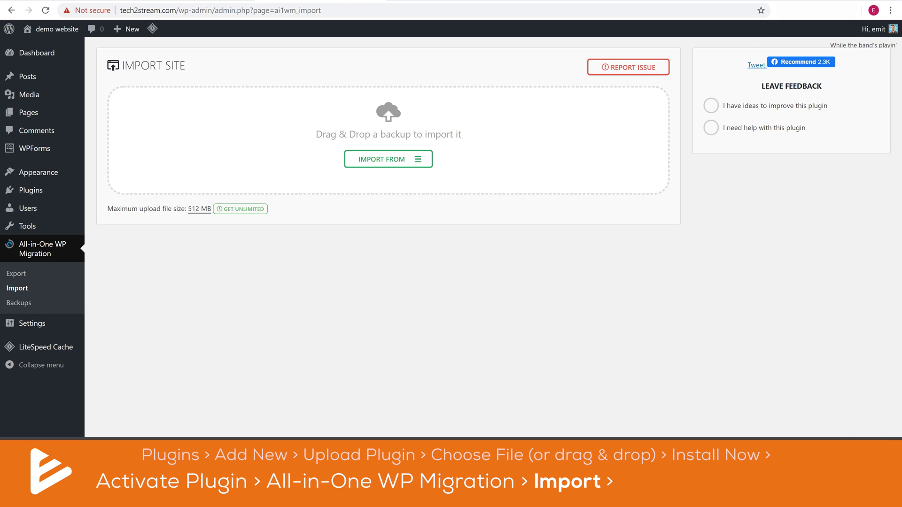
key(alt+Tab)
drag(610, 239, 399, 141)
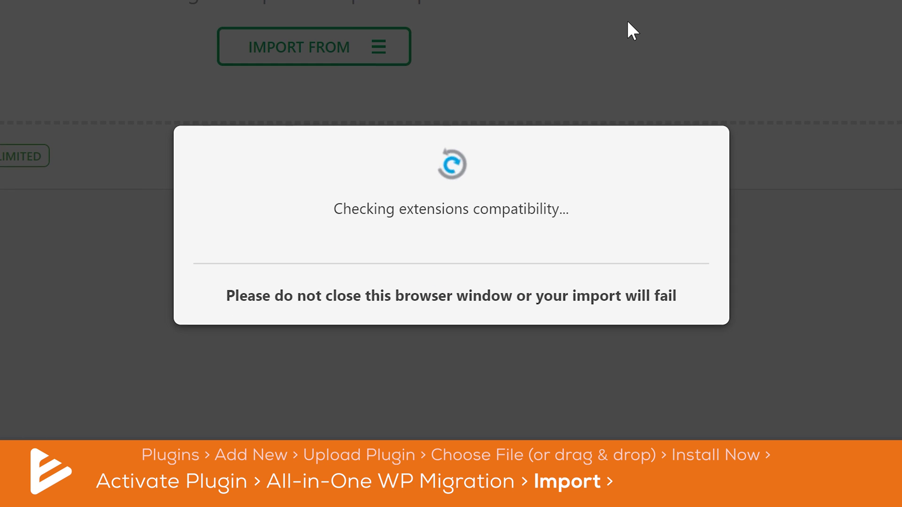
Confirm PROCEED so the import overwrites the existing tech2stream.com site
click(612, 308)
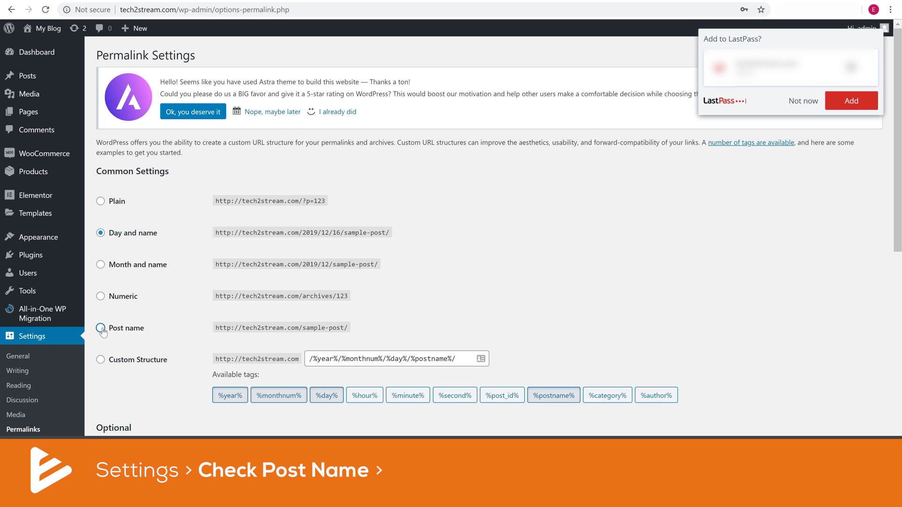
Save the Post name permalink structure and view the migrated Organic Store front page
scroll(610, 233, down, 8)
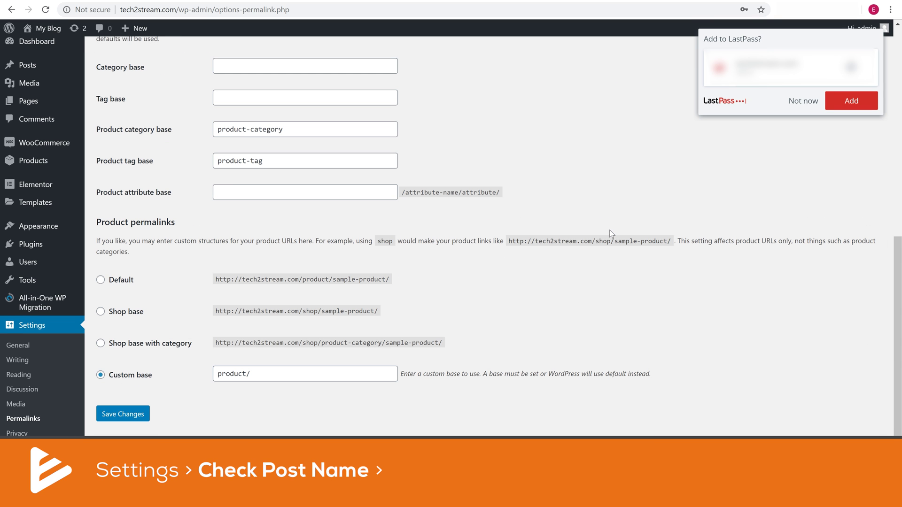
click(144, 424)
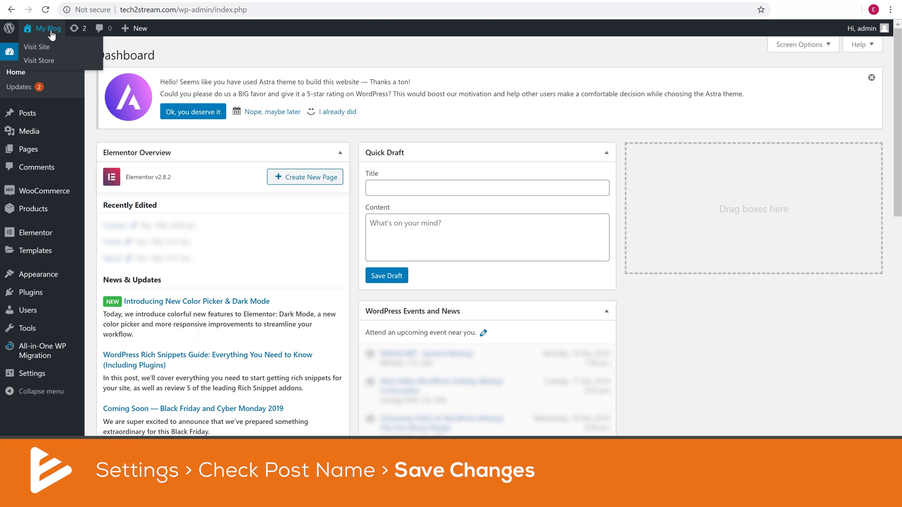
click(50, 48)
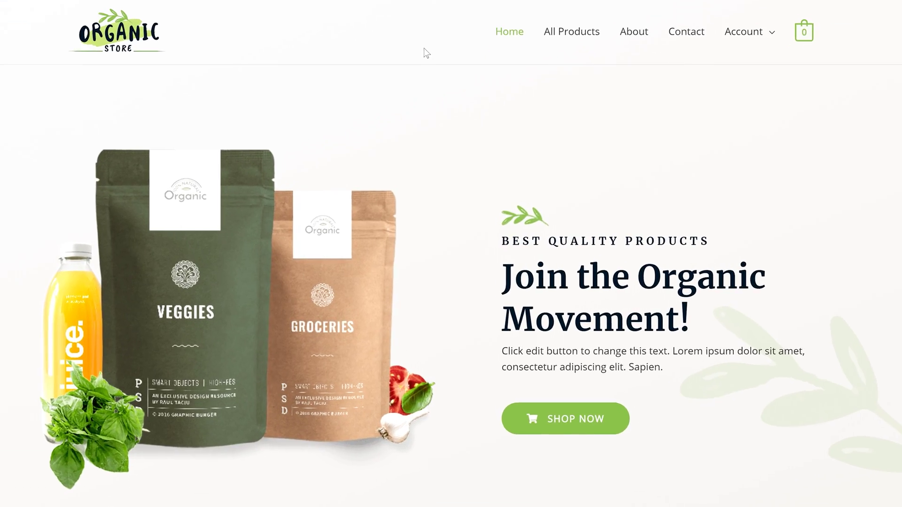
scroll(426, 51, down, 20)
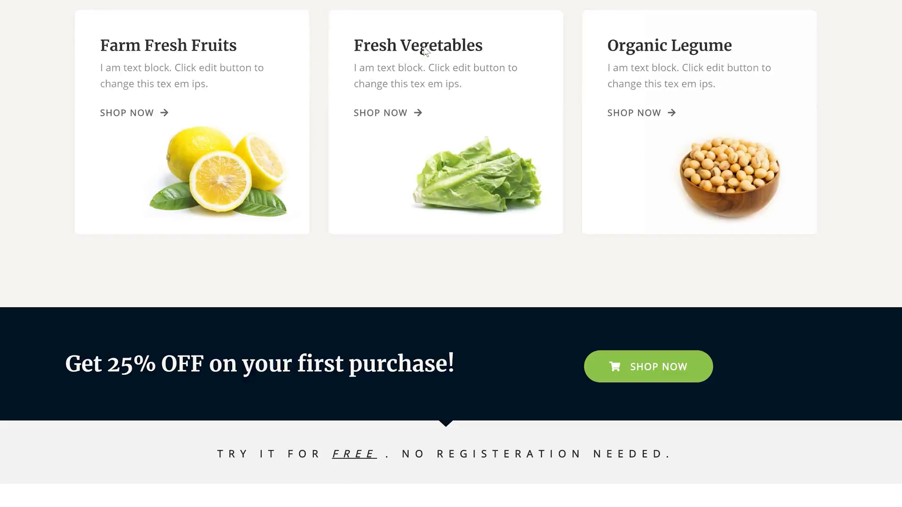
scroll(424, 51, down, 5)
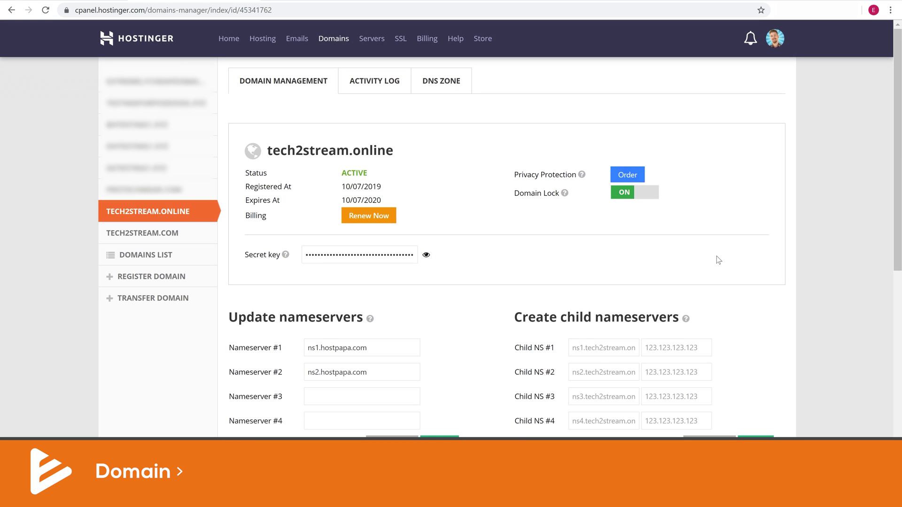
Set tech2stream.online to Hostinger's default dns-parking.com nameservers and update them
scroll(757, 254, down, 1)
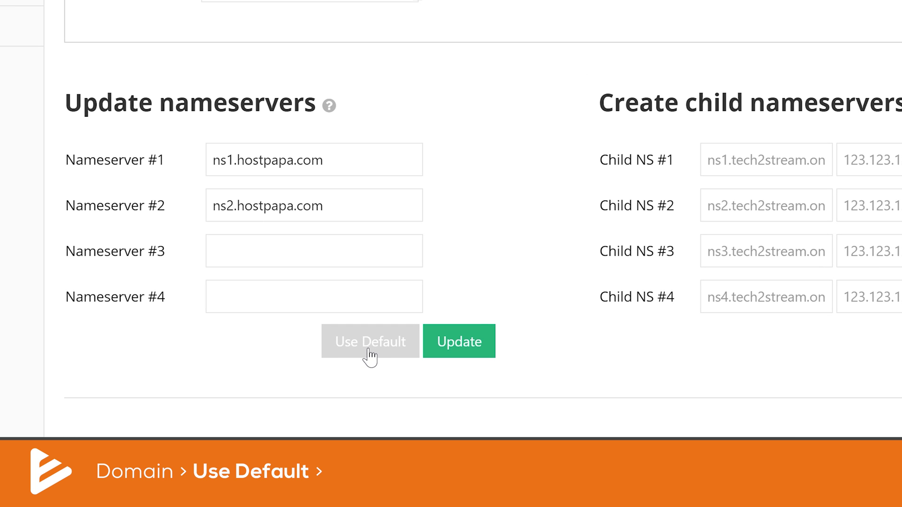
click(370, 352)
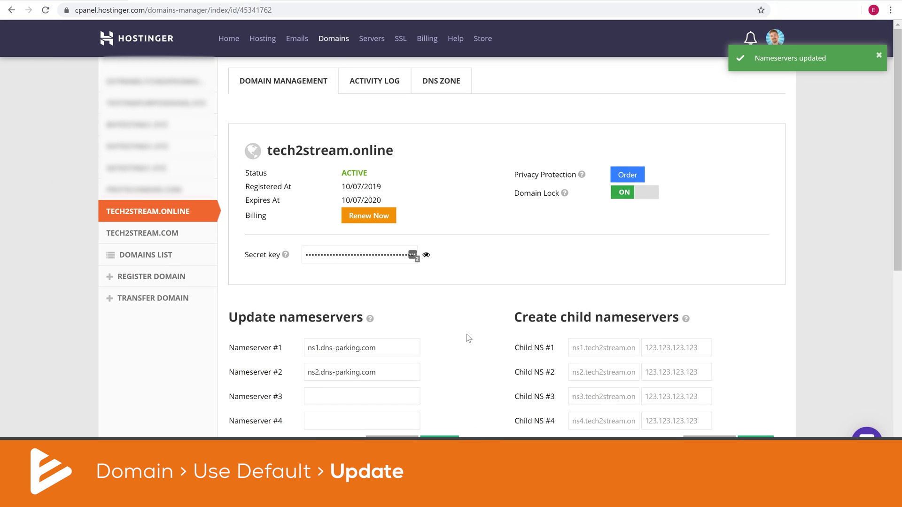
scroll(476, 324, down, 1)
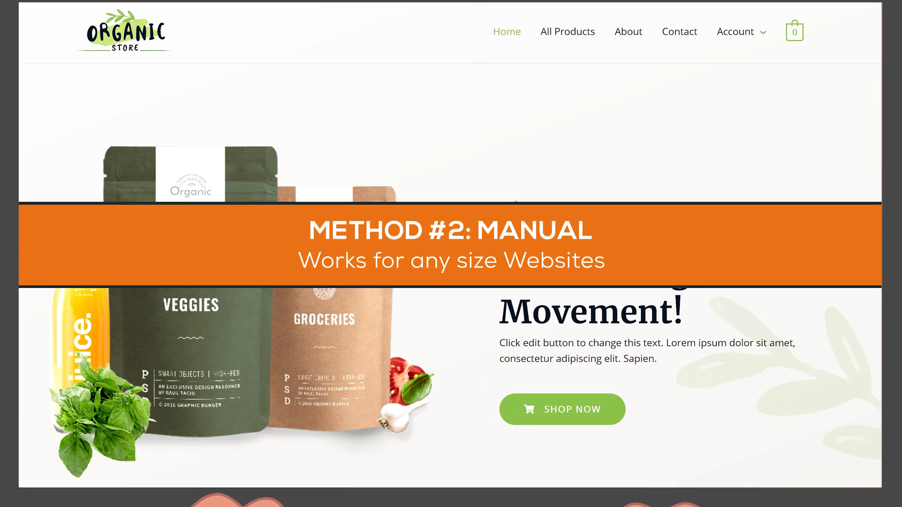
Scroll through the migrated site, then go to HostPapa's My cPanel page
scroll(773, 213, down, 5)
scroll(775, 217, down, 20)
scroll(776, 246, down, 6)
scroll(776, 245, up, 15)
scroll(774, 242, up, 10)
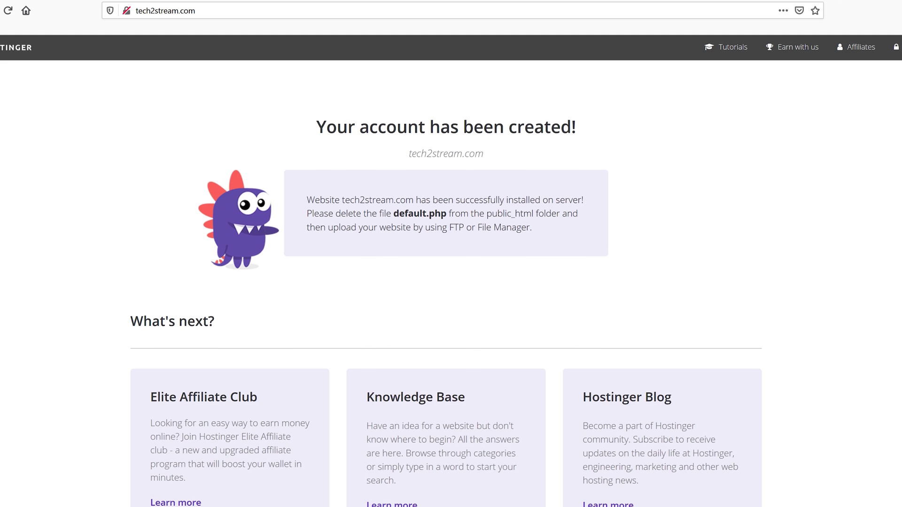
scroll(546, 234, down, 2)
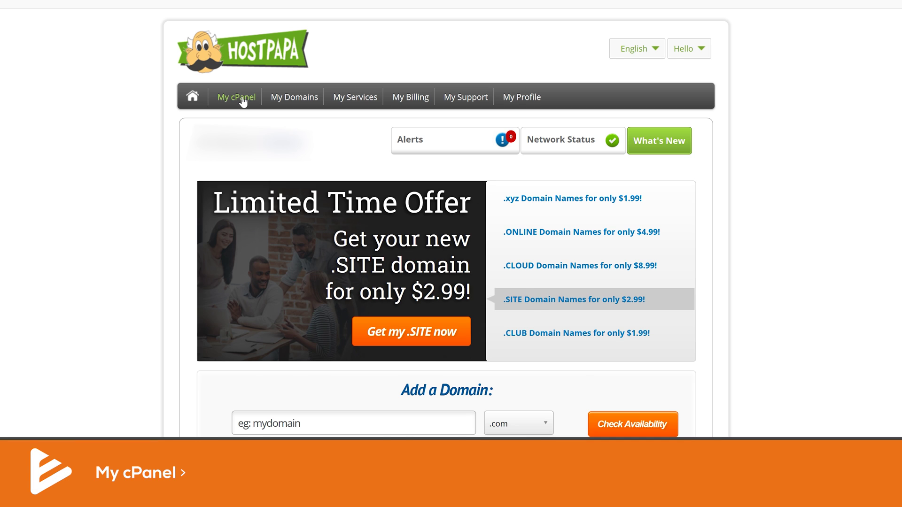
click(242, 99)
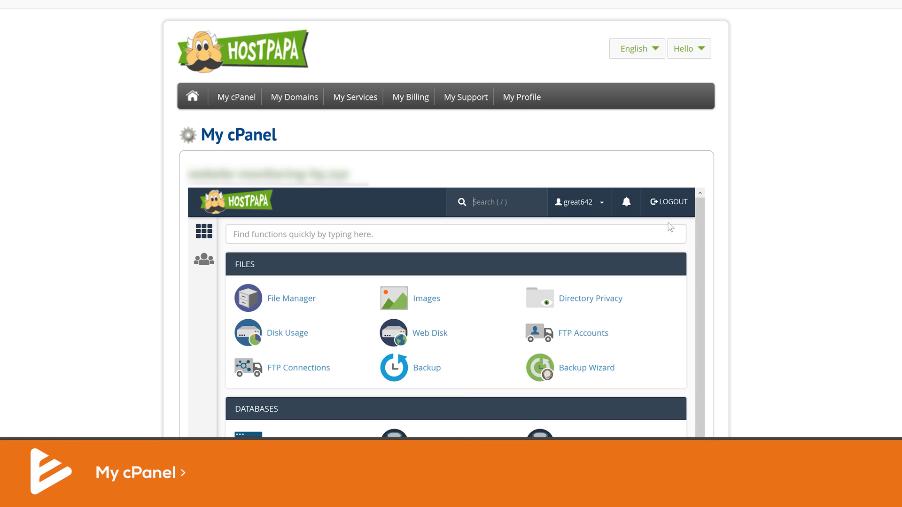
Compress all files in the tech2stream.online folder into website-transfer.zip
click(292, 304)
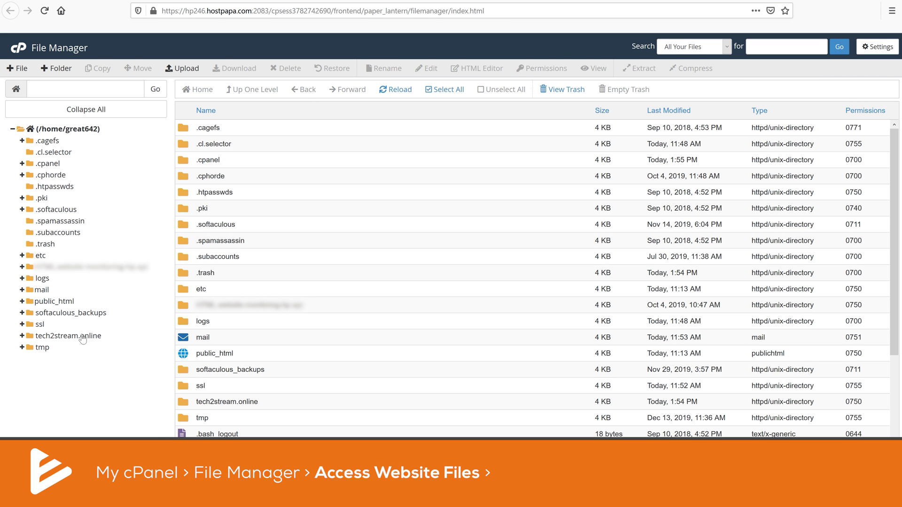
click(69, 336)
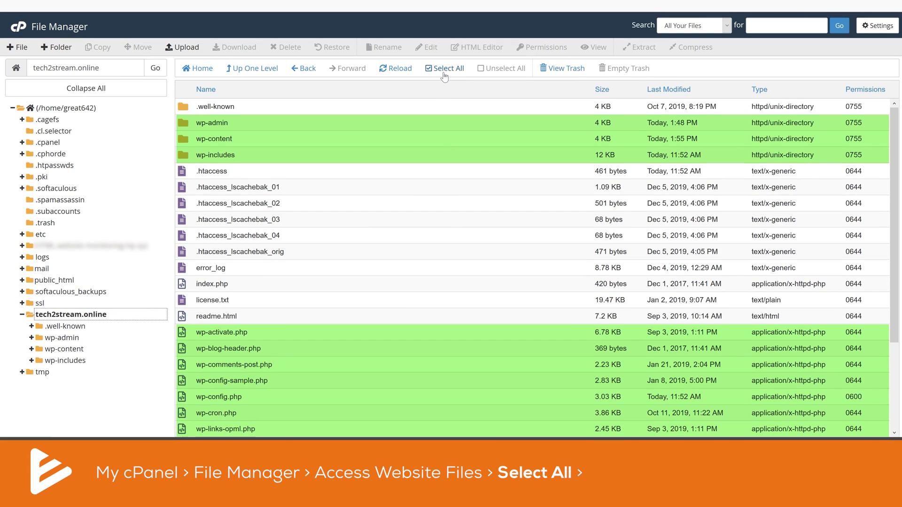
click(444, 69)
click(689, 48)
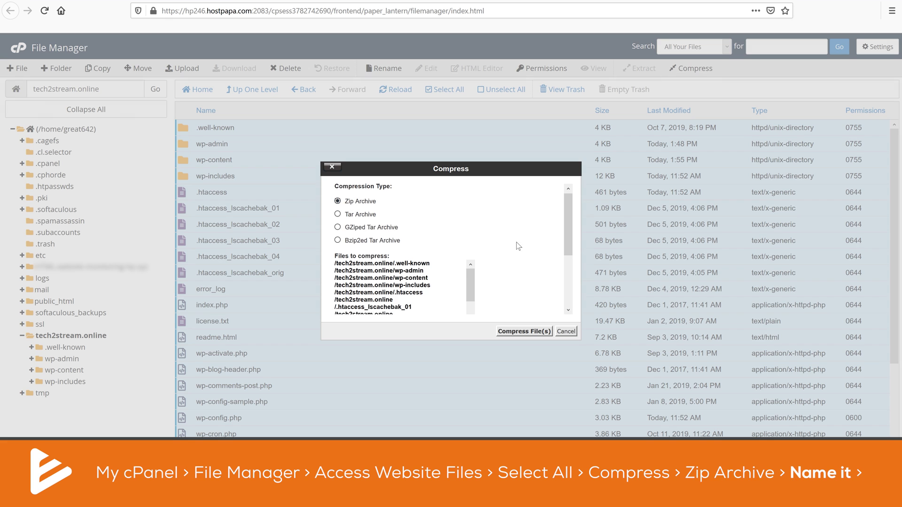
scroll(516, 246, down, 3)
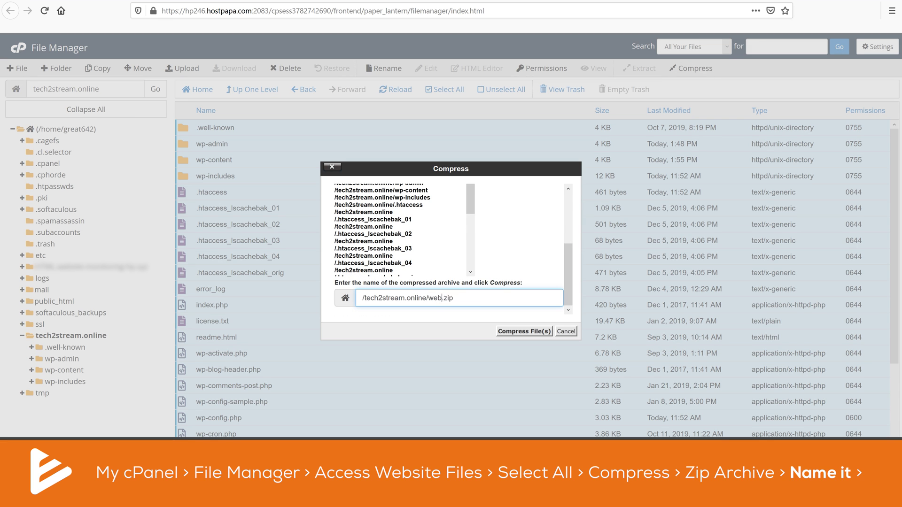
text(transfer)
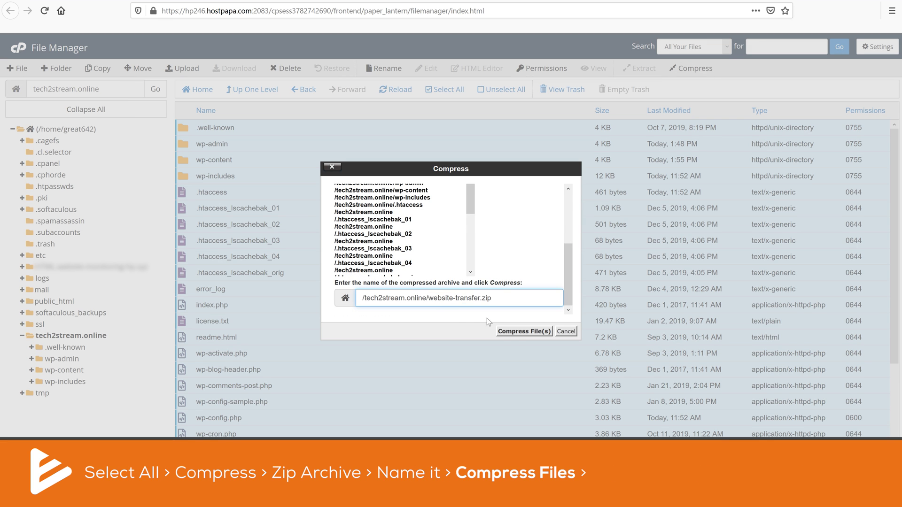
click(512, 332)
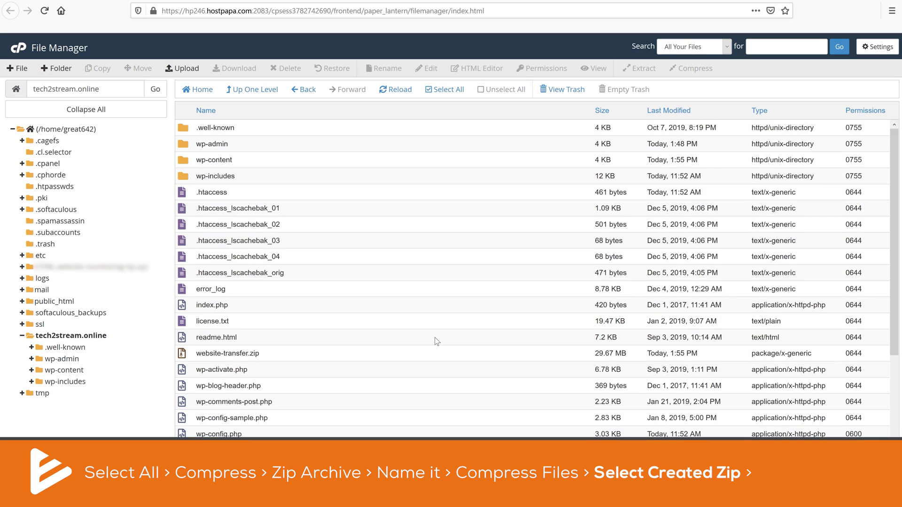
Download the website-transfer.zip archive from File Manager
scroll(436, 342, down, 3)
click(221, 225)
click(230, 68)
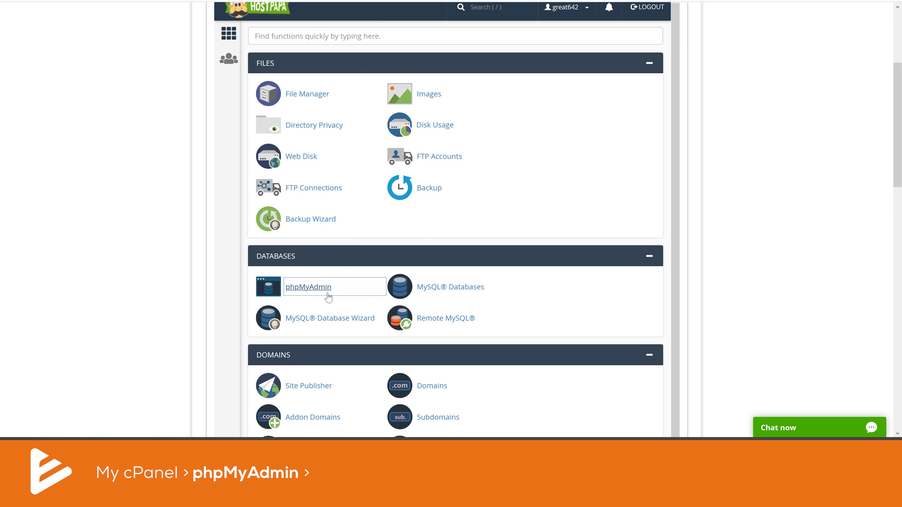
Launch phpMyAdmin, then open tech2stream.online's wp-config.php in the File Manager editor to read DB_NAME
click(327, 294)
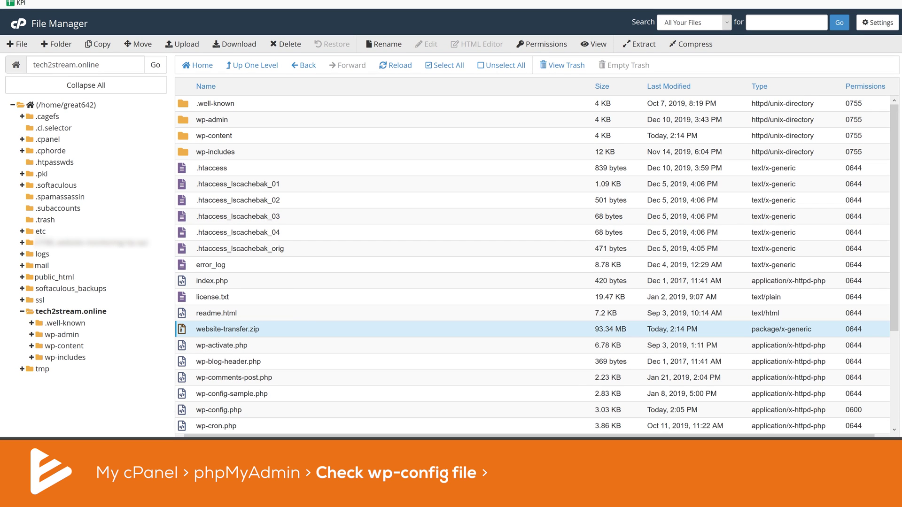
click(218, 409)
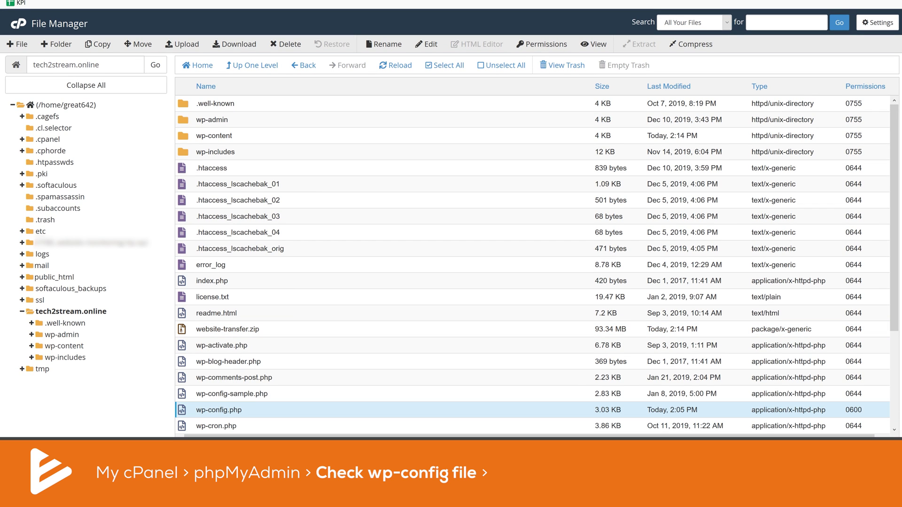
click(428, 45)
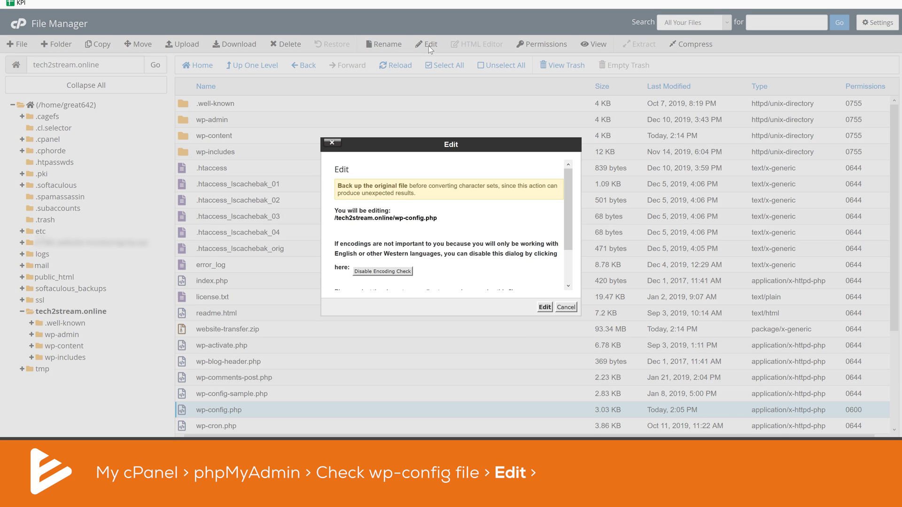
click(544, 308)
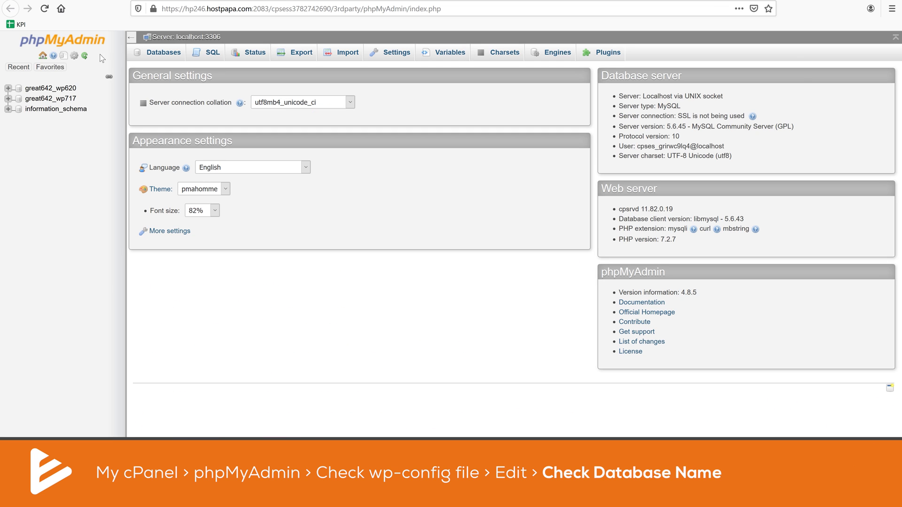
Select all 37 wpk0_ tables in great642_wp717 and bring up the Export options
click(38, 99)
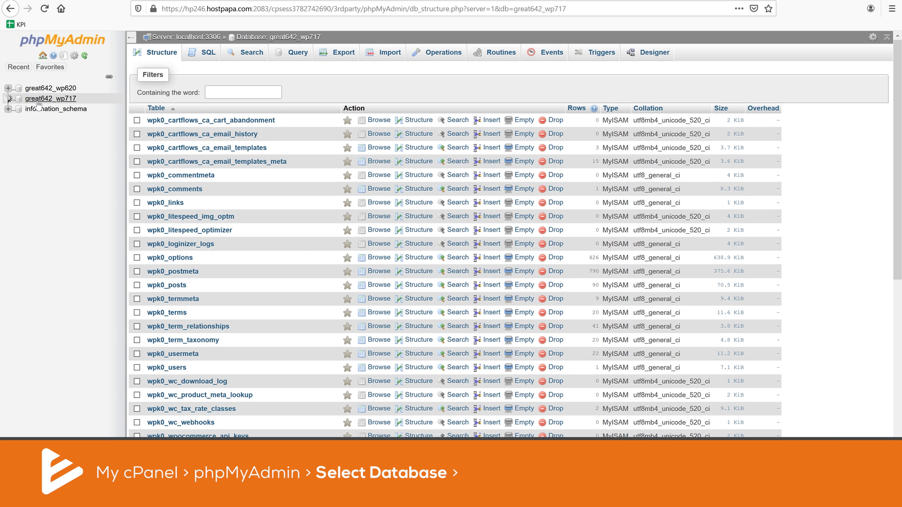
scroll(299, 244, down, 2)
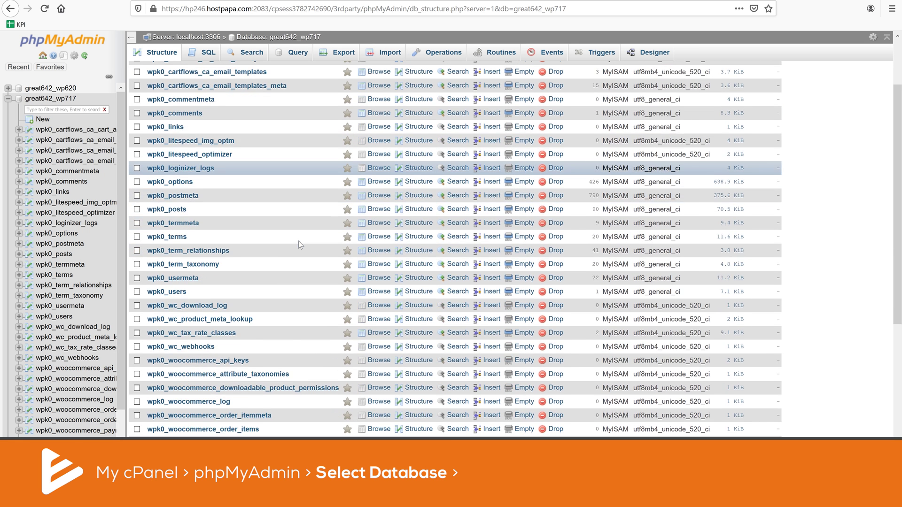
scroll(298, 241, down, 5)
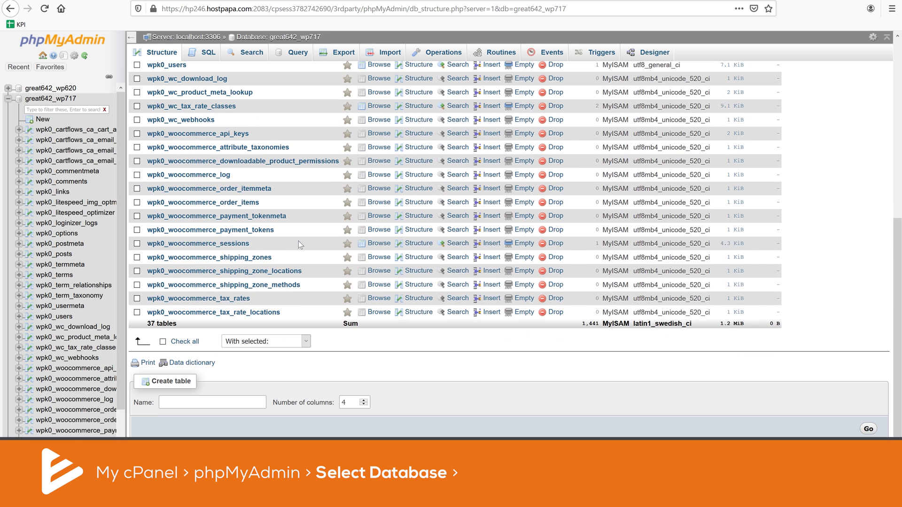
click(163, 341)
scroll(252, 289, up, 7)
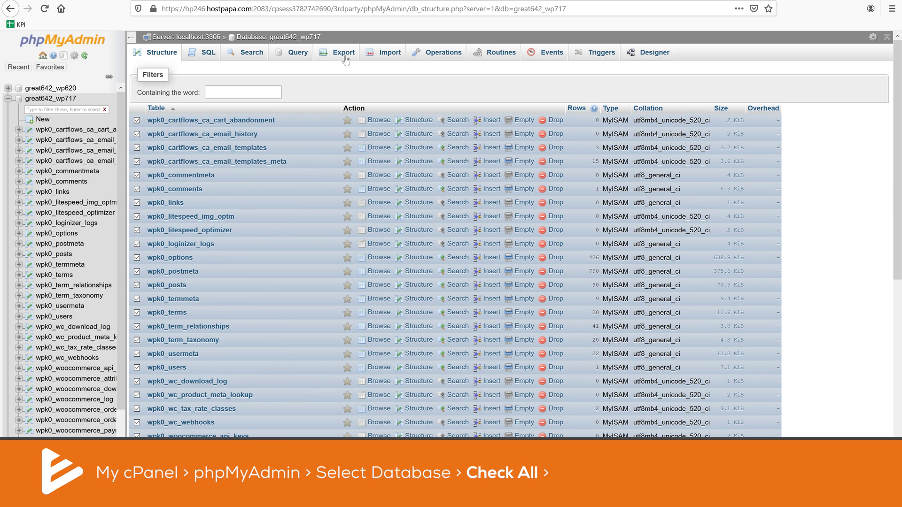
click(344, 54)
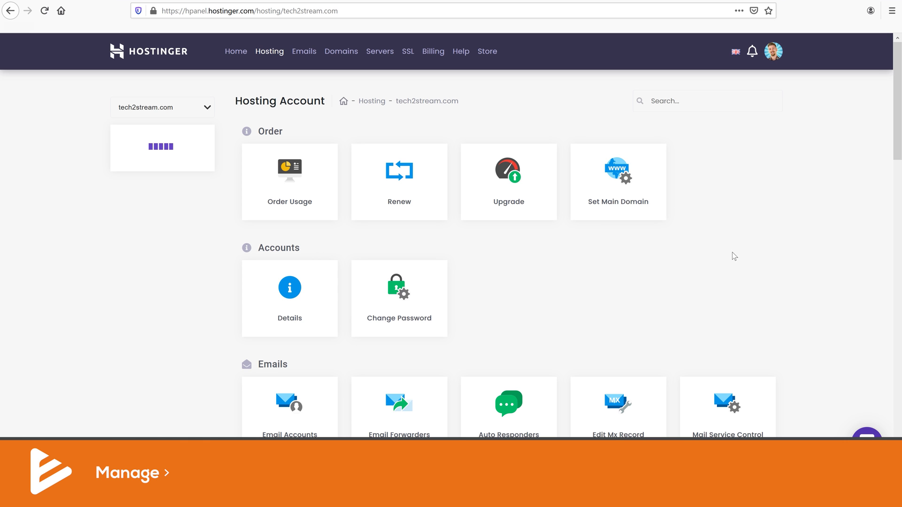
Install WordPress via Auto Installer on tech2stream.com with Website Title 'placeholder'
scroll(734, 256, down, 10)
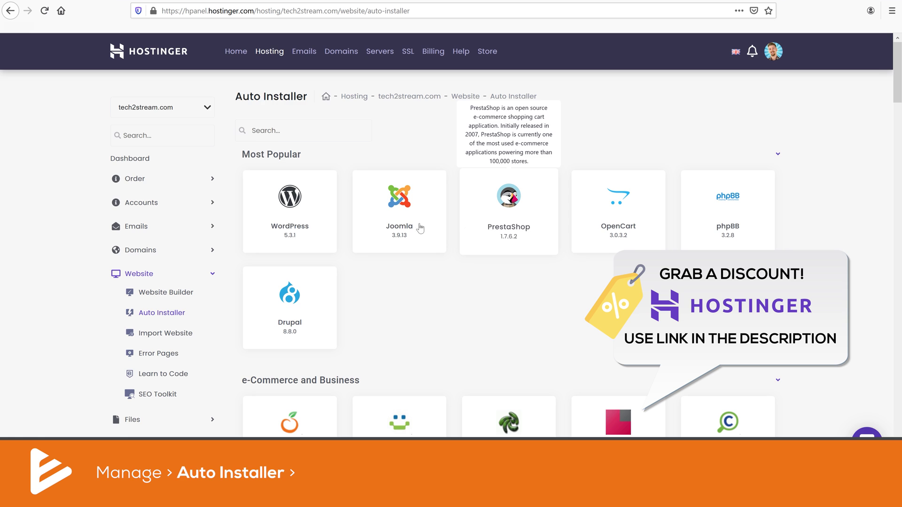
click(311, 232)
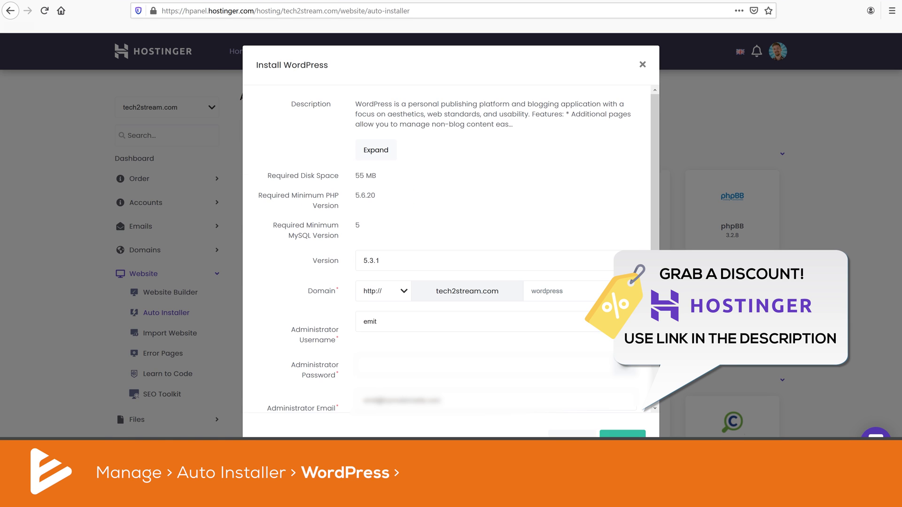
scroll(451, 263, down, 3)
click(495, 334)
text(placeholder)
key(Return)
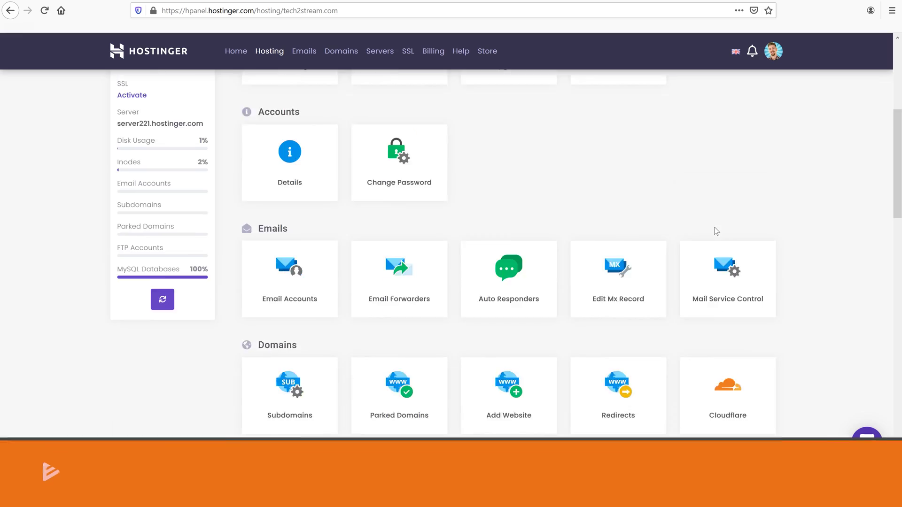
scroll(716, 229, down, 8)
scroll(715, 231, down, 4)
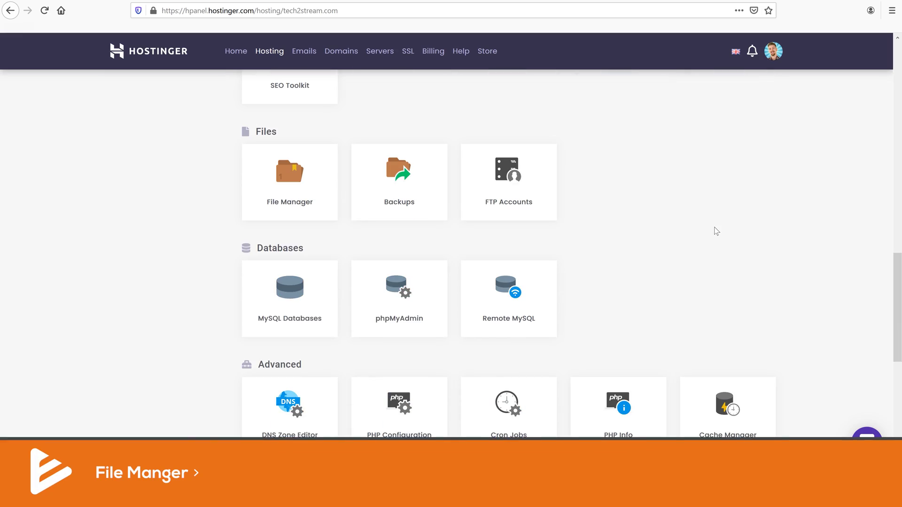
Review the MySQL databases list, then launch the File Manager for tech2stream.com
click(324, 329)
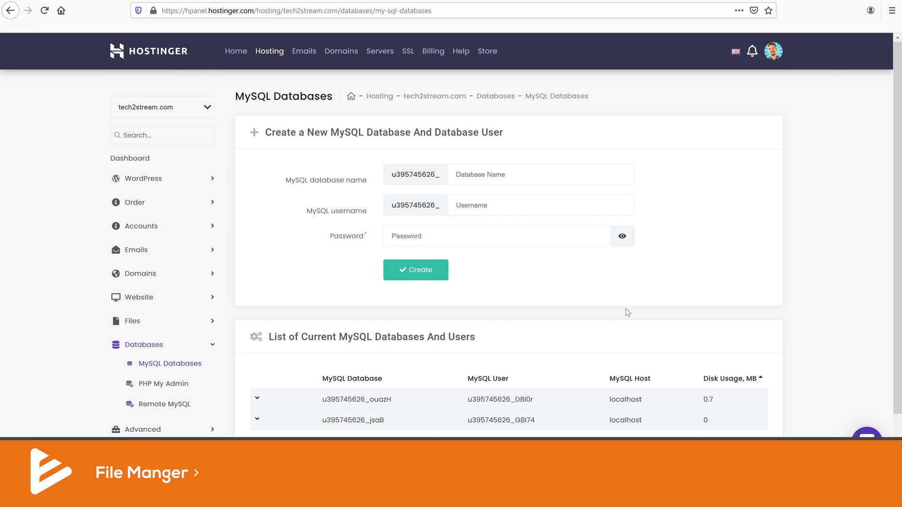
scroll(627, 312, down, 1)
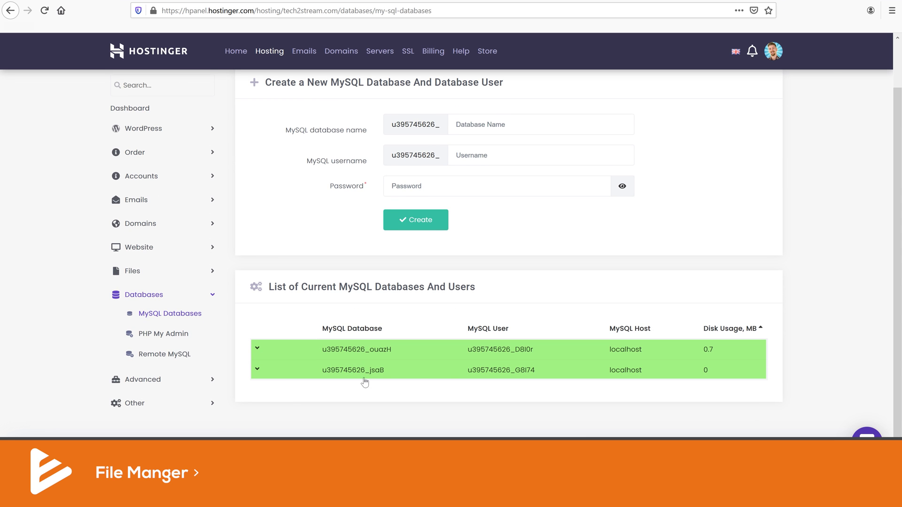
click(213, 273)
click(427, 180)
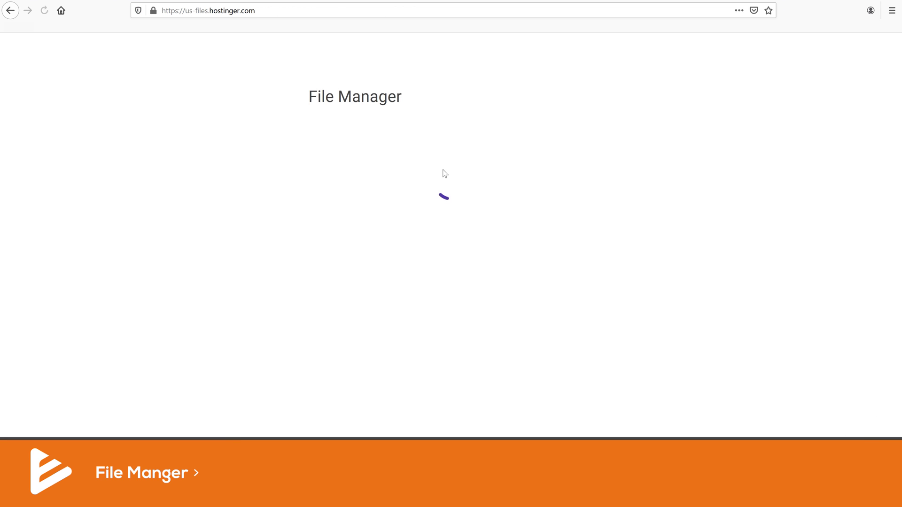
Check DB_NAME in the new site's wp-config.php, close the editor, and return to hPanel
click(323, 411)
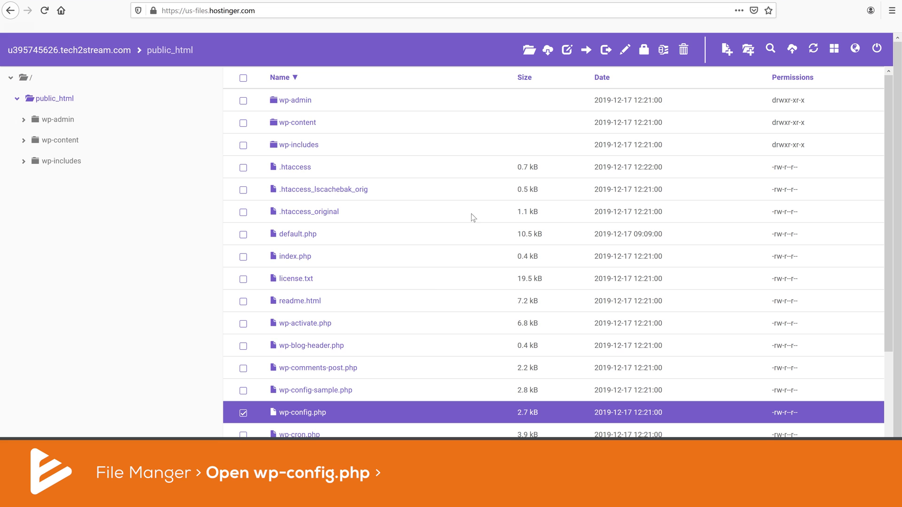
click(623, 49)
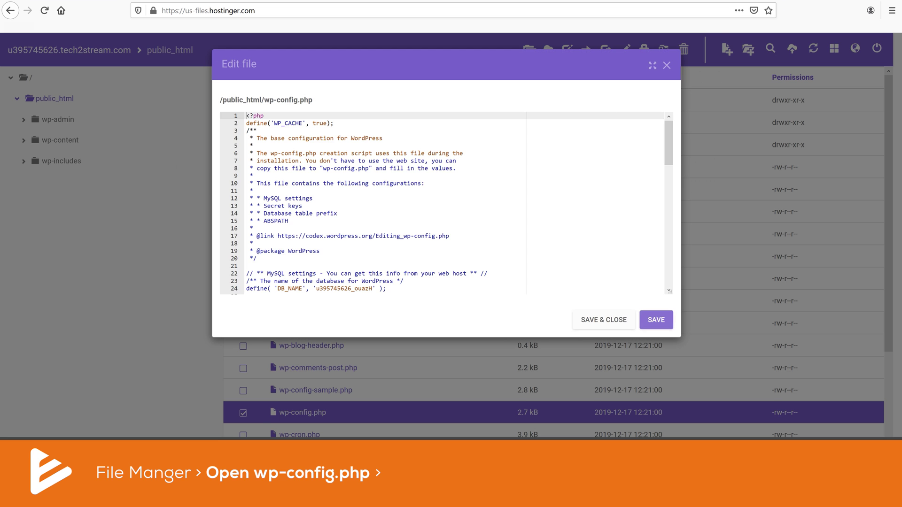
scroll(446, 220, down, 1)
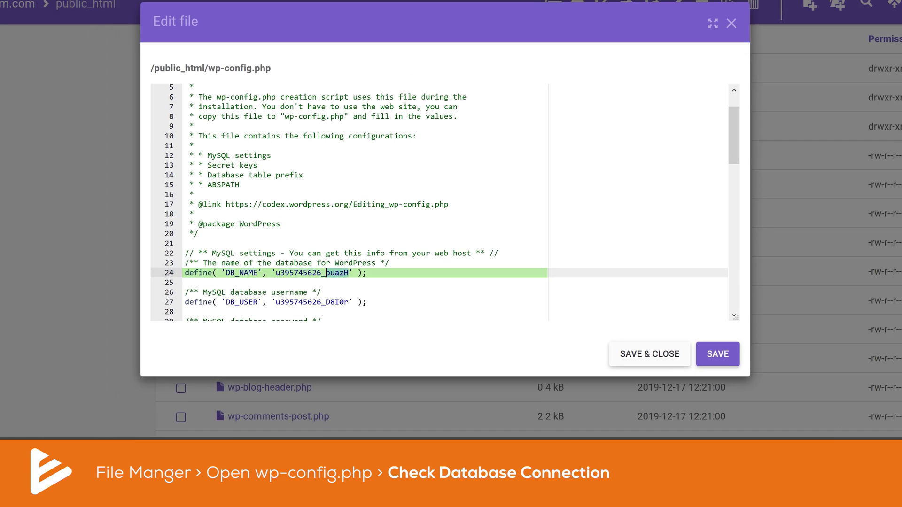
key(Escape)
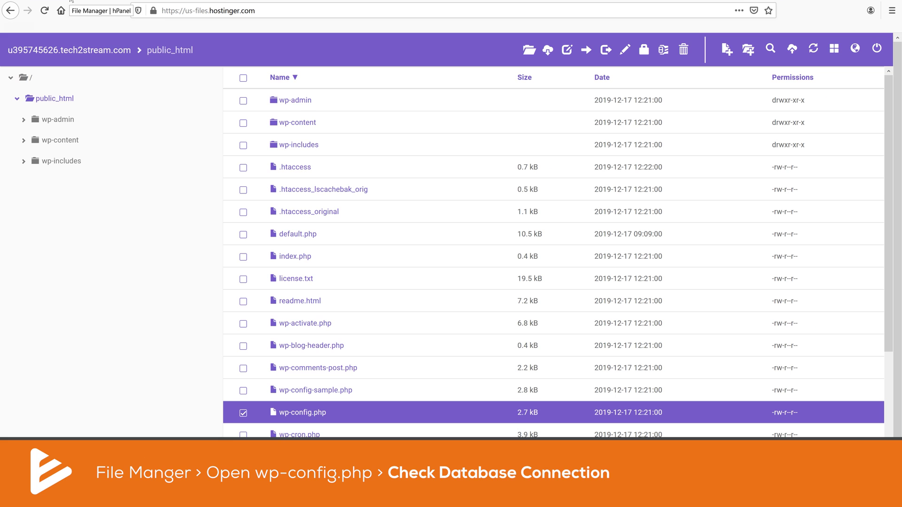
click(70, 2)
scroll(198, 320, down, 1)
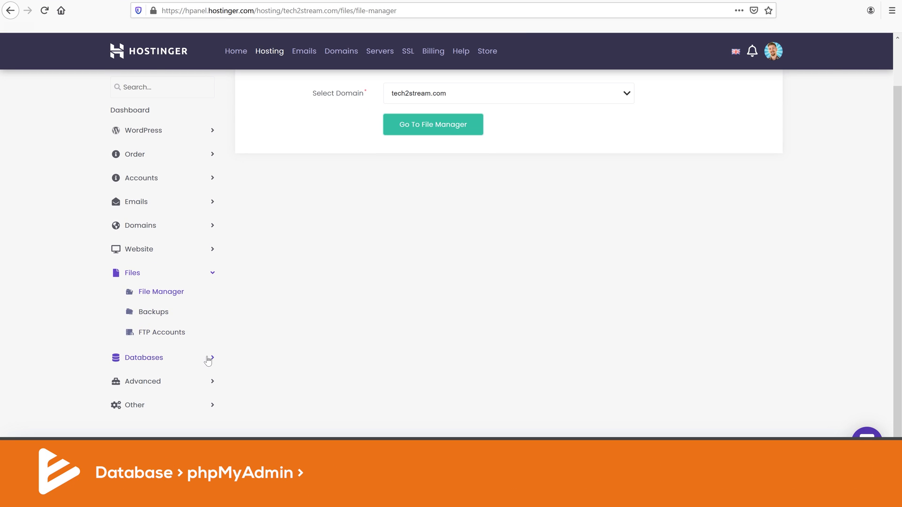
Open u395745626_ouazH in phpMyAdmin and drop all 12 of its existing tables
click(208, 360)
click(179, 320)
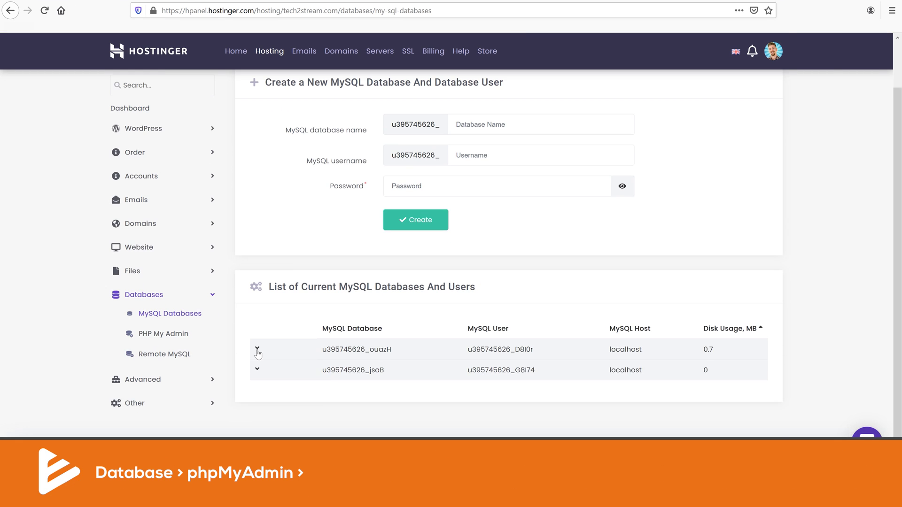
click(257, 349)
click(718, 381)
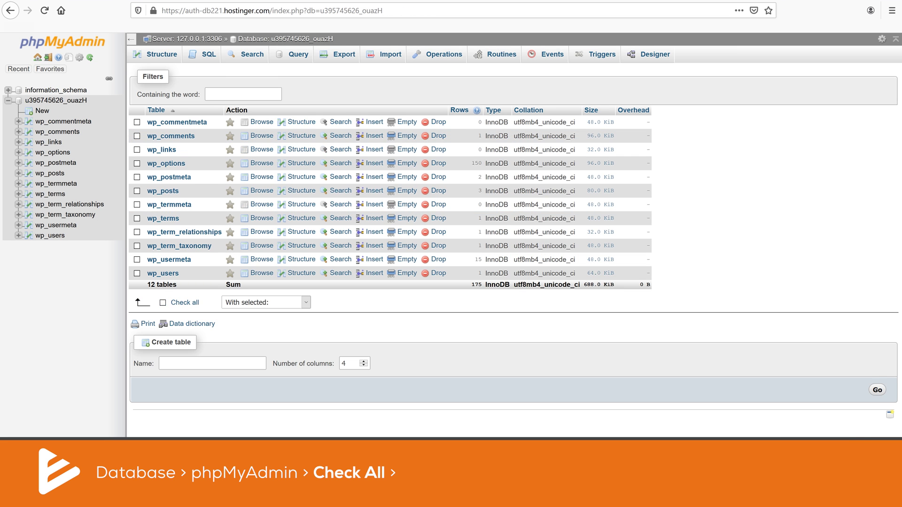
click(163, 303)
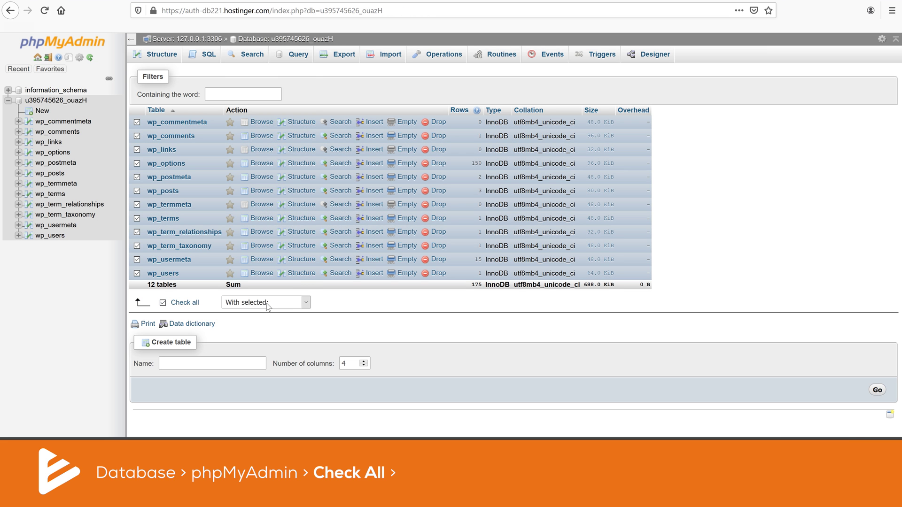
click(310, 304)
click(261, 159)
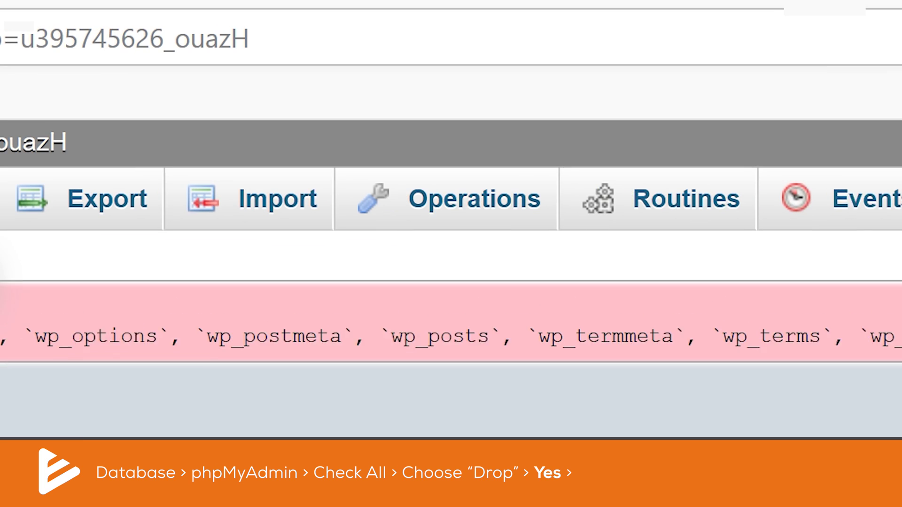
Import the great642_wp717.sql backup into the emptied database
click(267, 215)
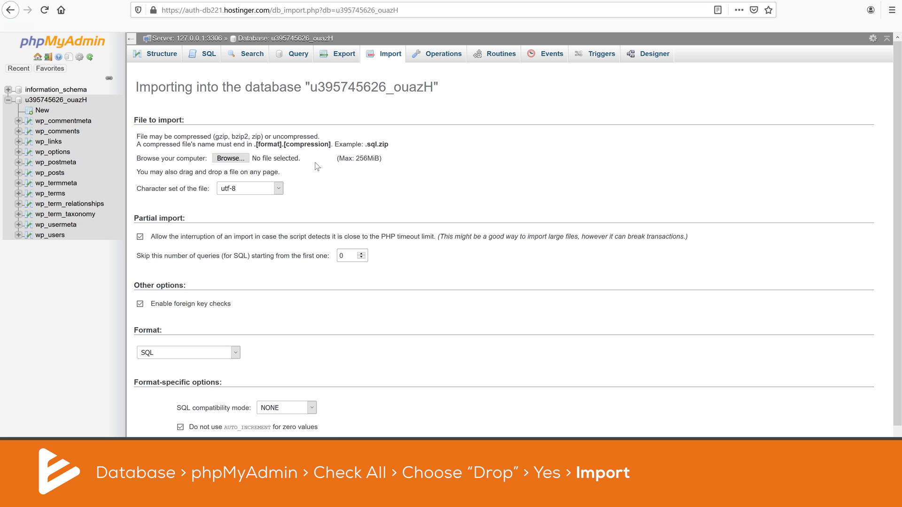
click(230, 159)
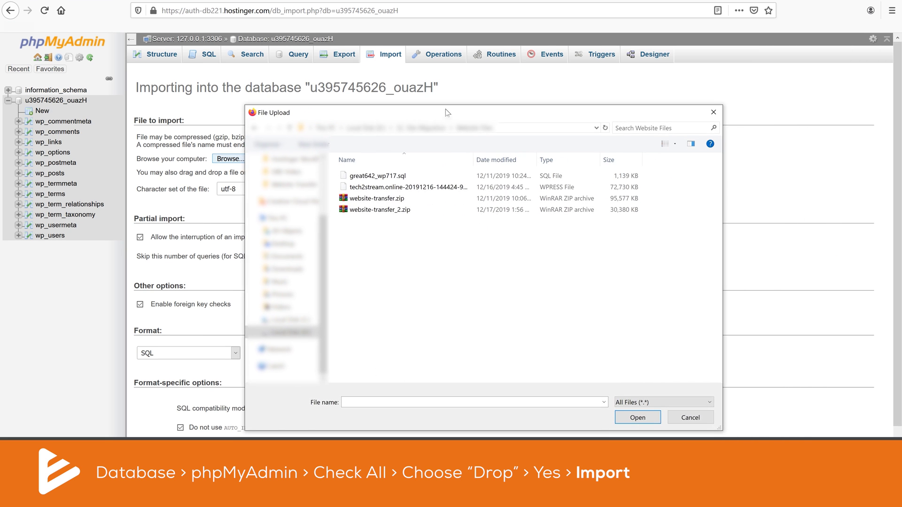
click(414, 177)
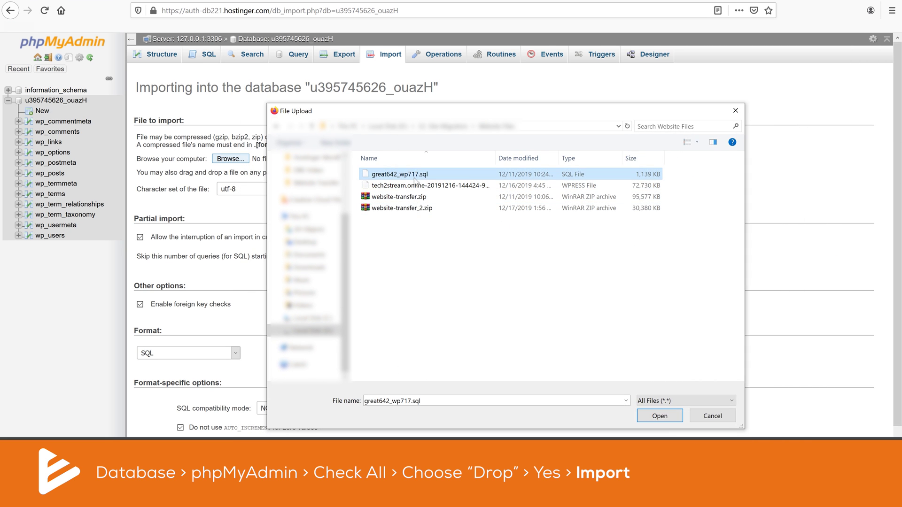
click(659, 416)
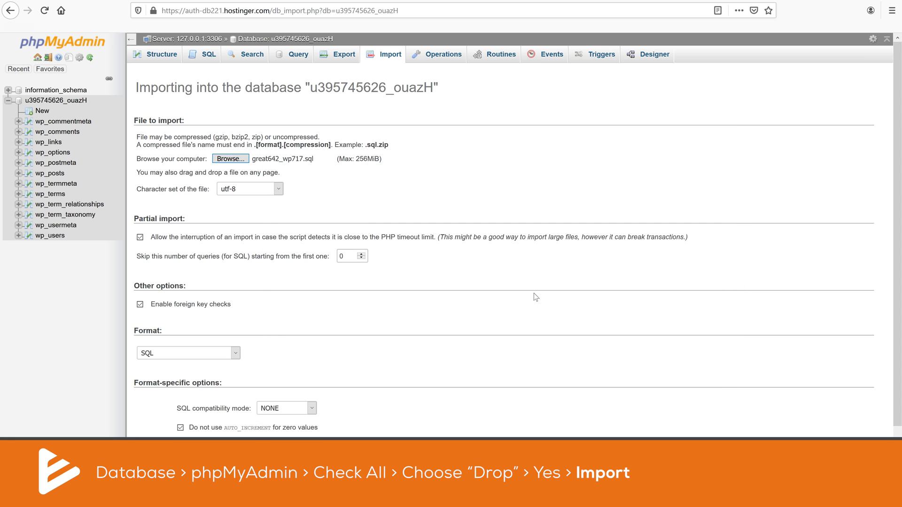
scroll(533, 293, down, 2)
click(153, 426)
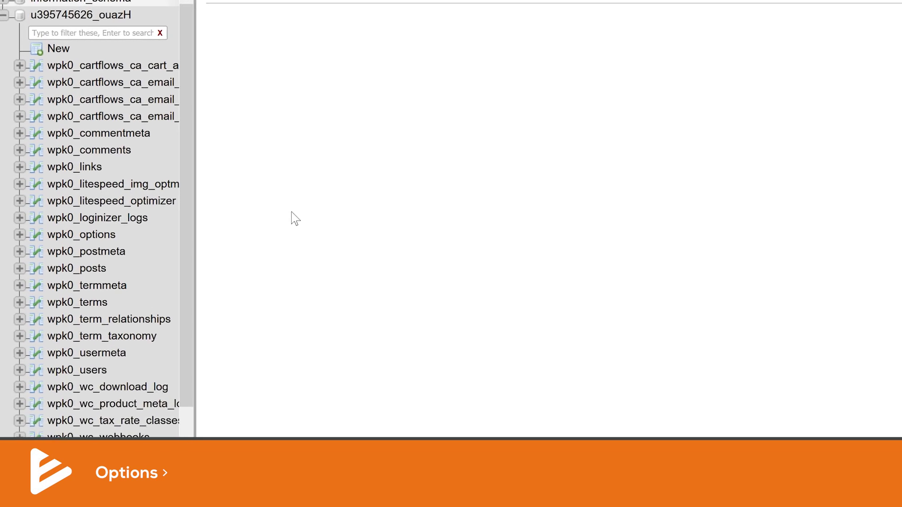
click(89, 238)
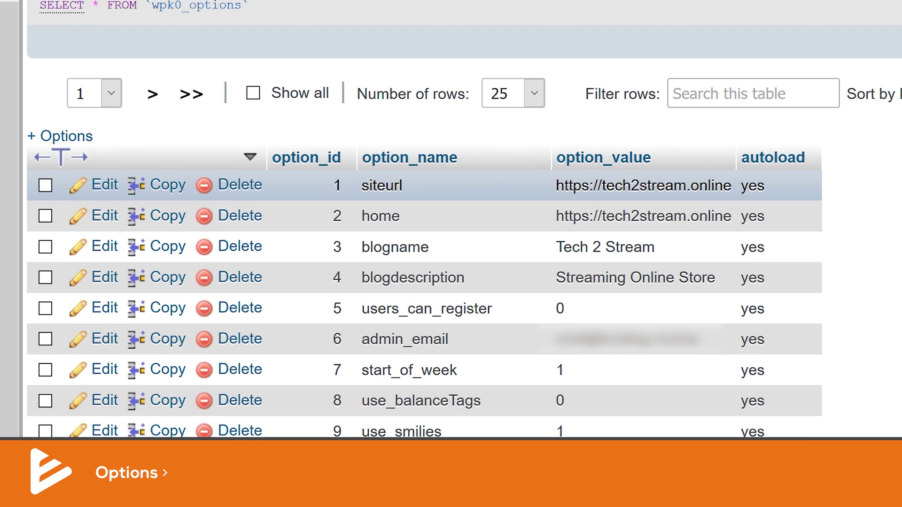
double_click(643, 185)
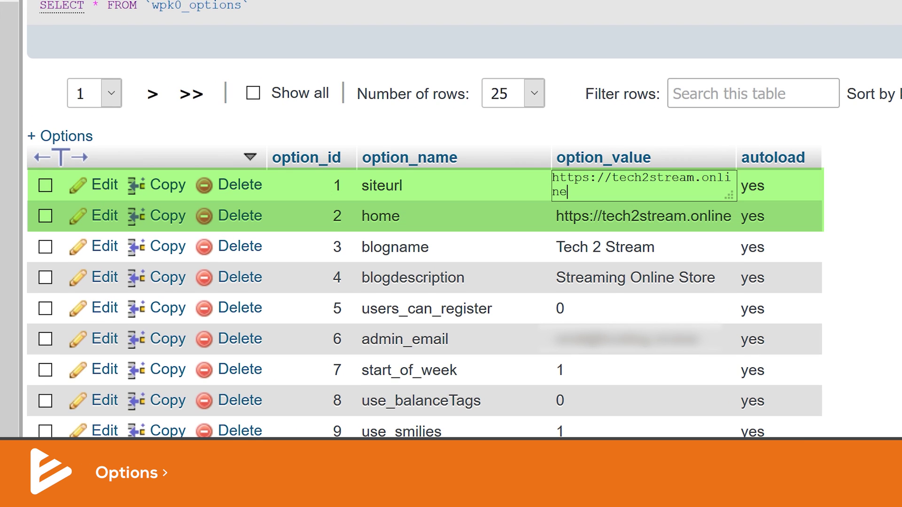
key(ctrl+shift+Left)
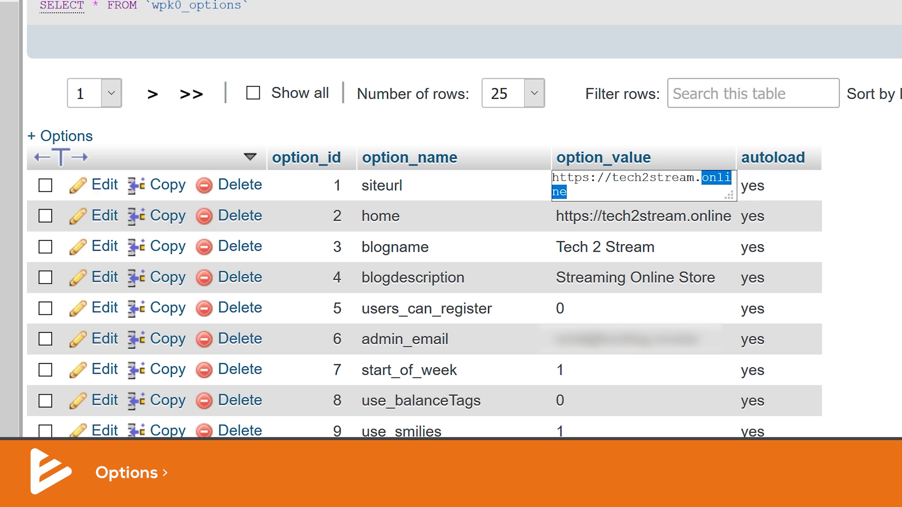
text(com)
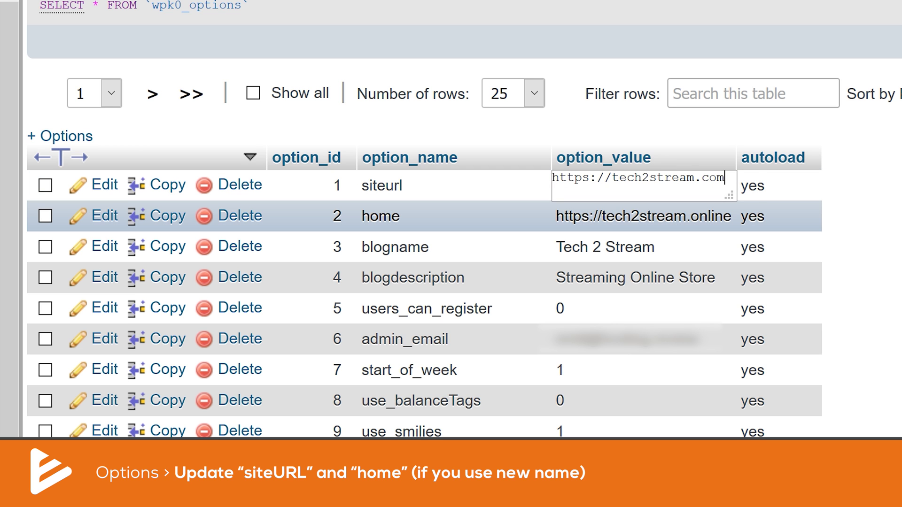
key(Return)
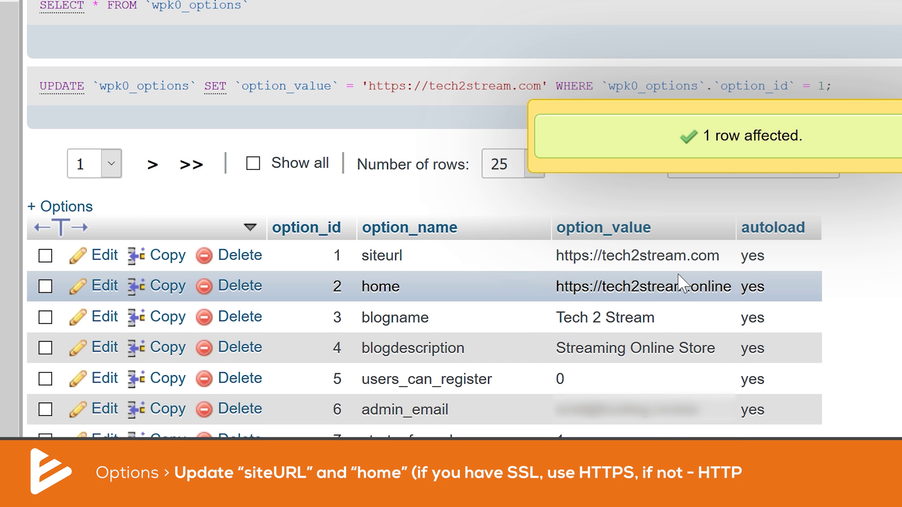
double_click(688, 286)
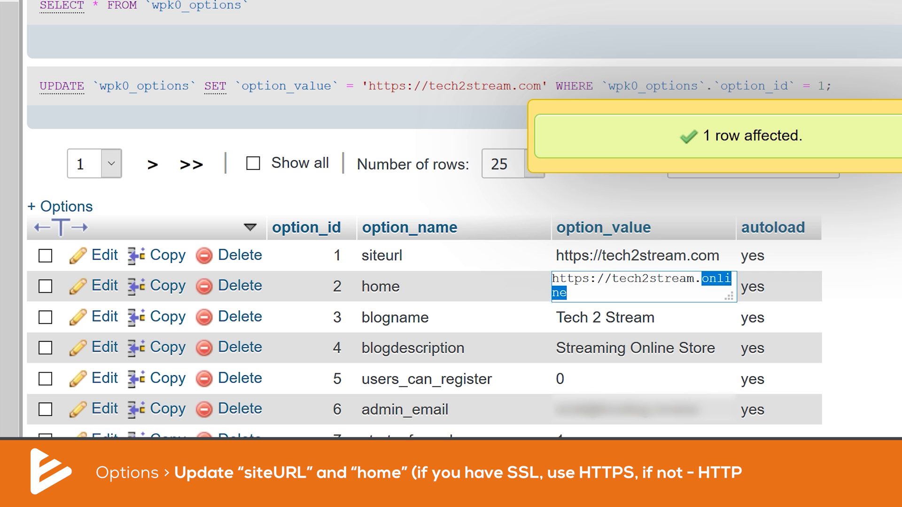
key(Return)
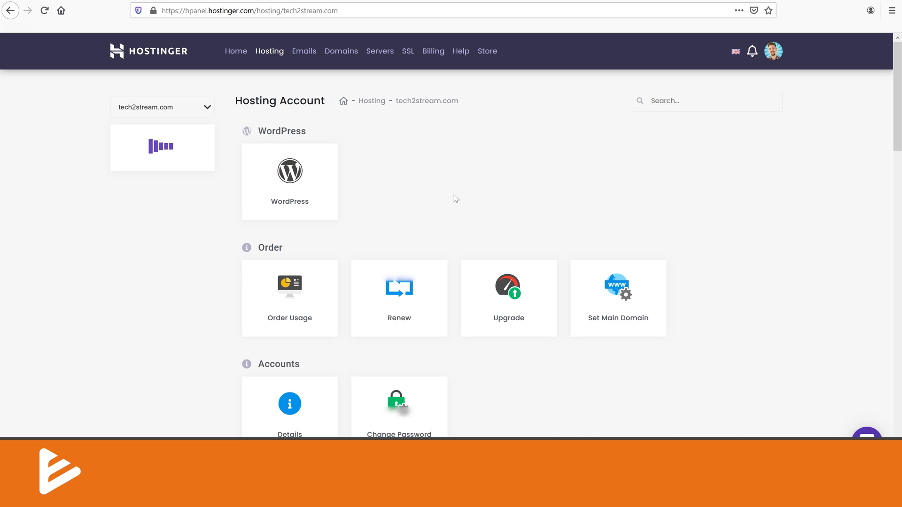
scroll(522, 193, down, 10)
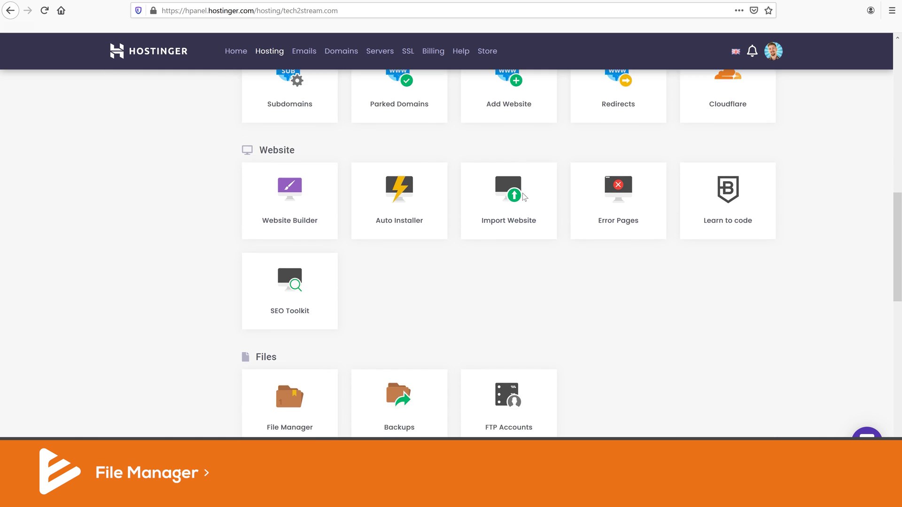
Download wp-config.php from tech2stream.com's public_html folder to the computer
scroll(345, 266, down, 3)
click(294, 302)
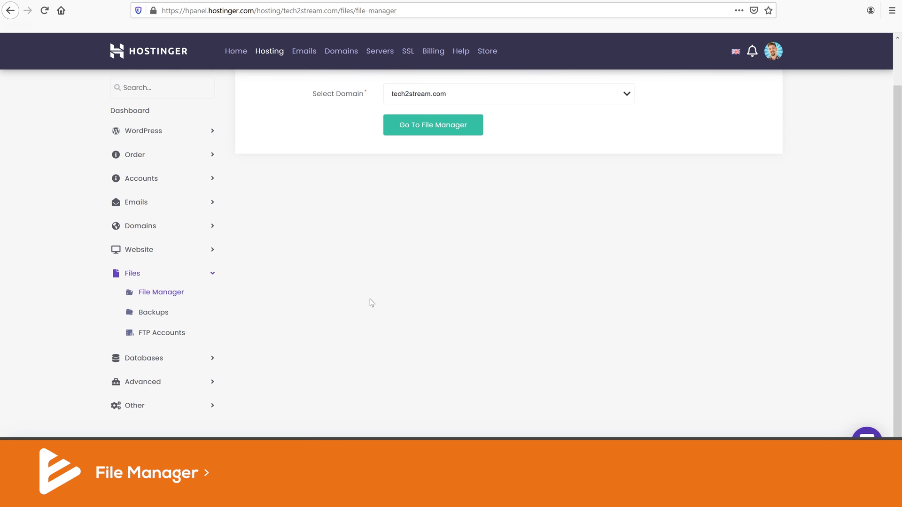
click(430, 171)
click(321, 415)
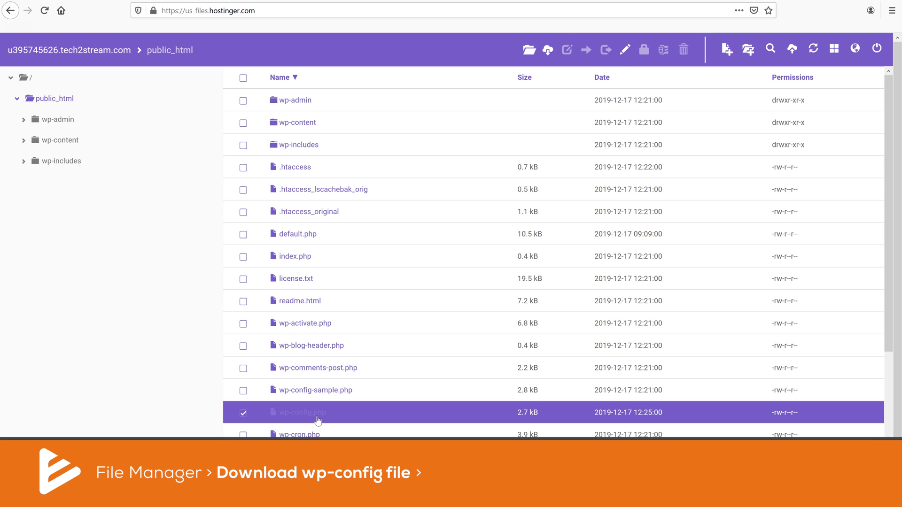
click(548, 51)
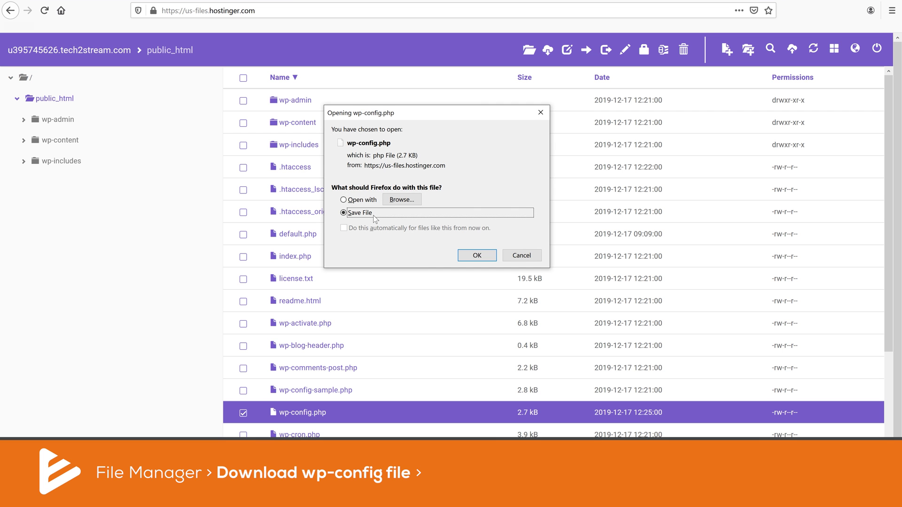
click(474, 256)
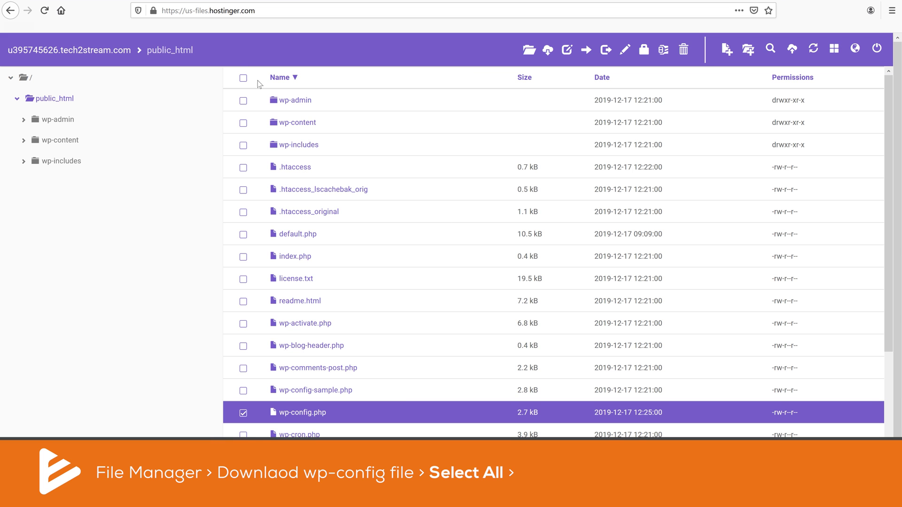
Delete all 24 existing items in public_html and upload website-transfer.zip
click(243, 78)
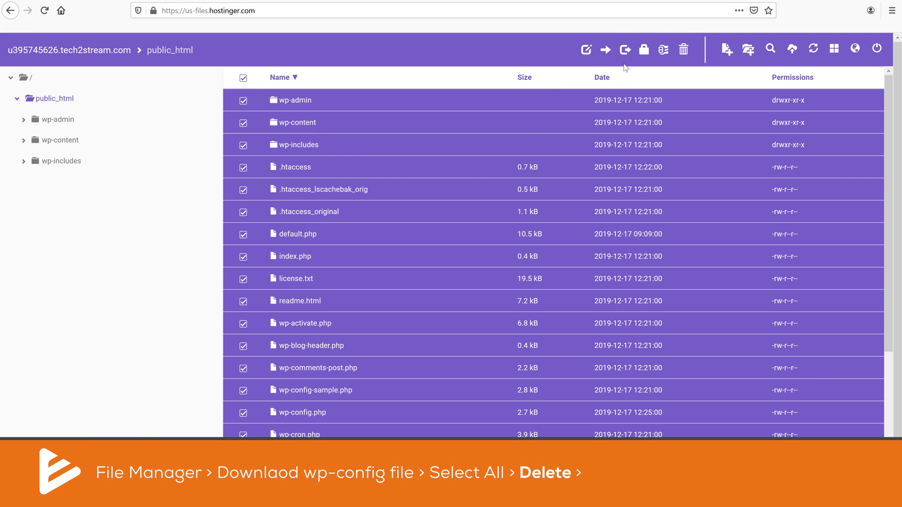
click(685, 49)
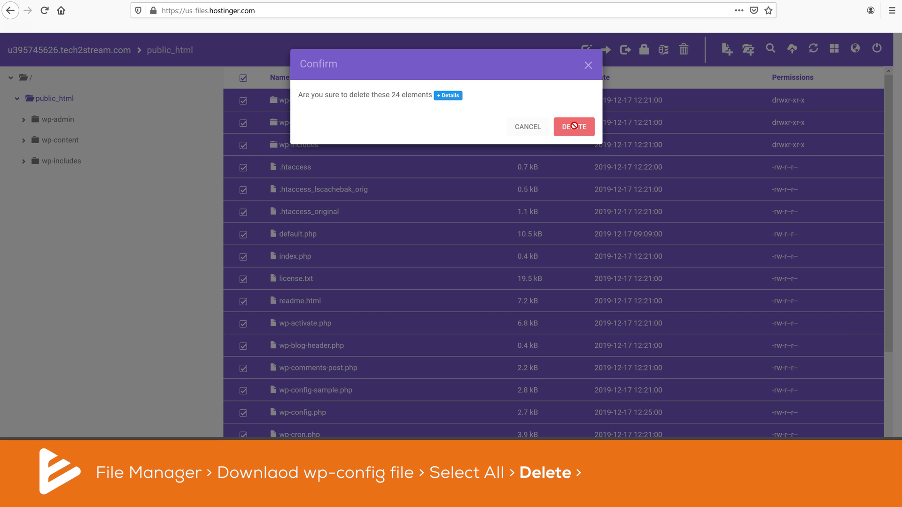
click(574, 126)
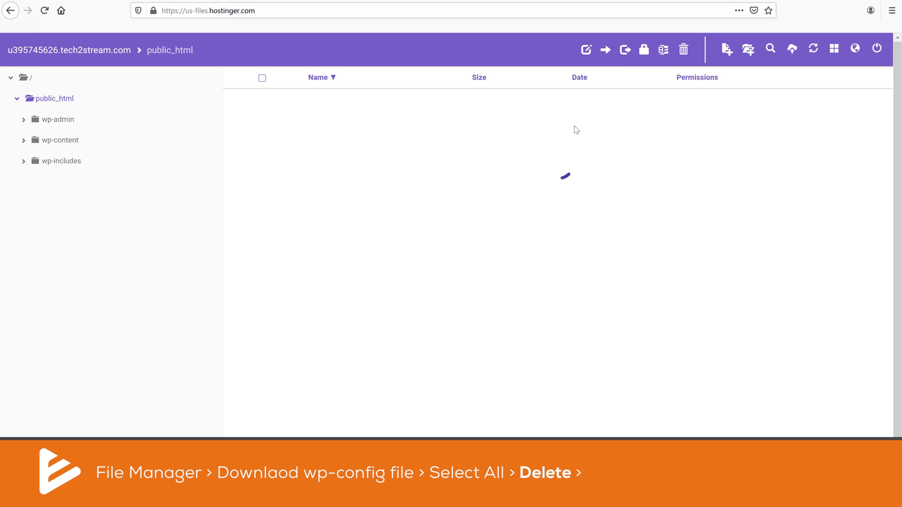
click(792, 49)
click(446, 121)
click(571, 236)
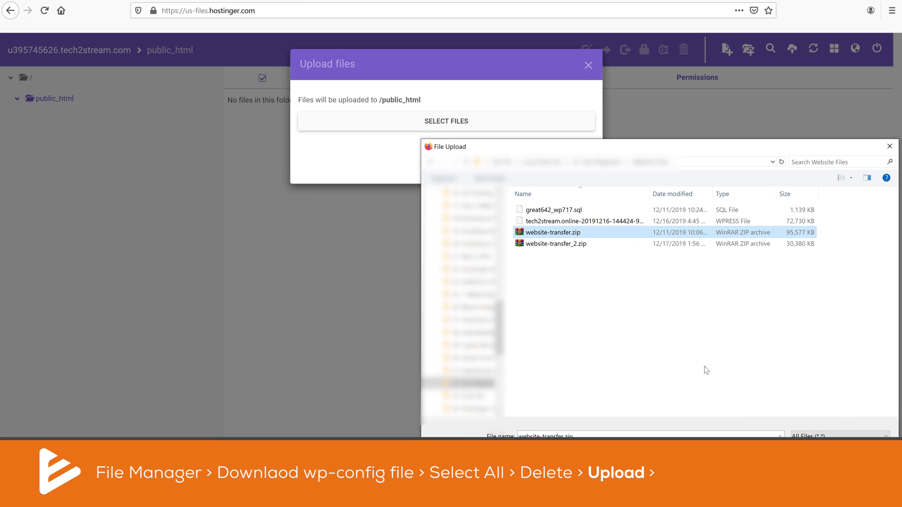
key(Return)
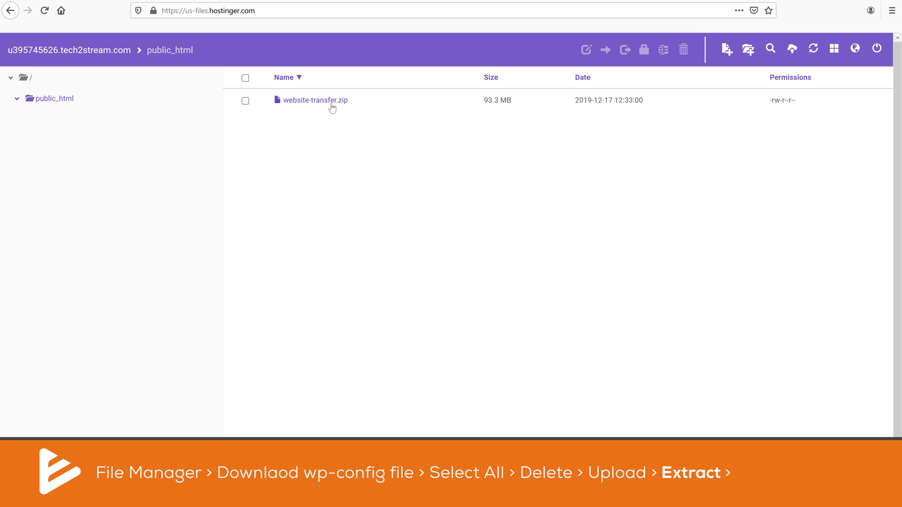
Extract website-transfer.zip into the current folder, then delete the zip
click(330, 105)
click(663, 47)
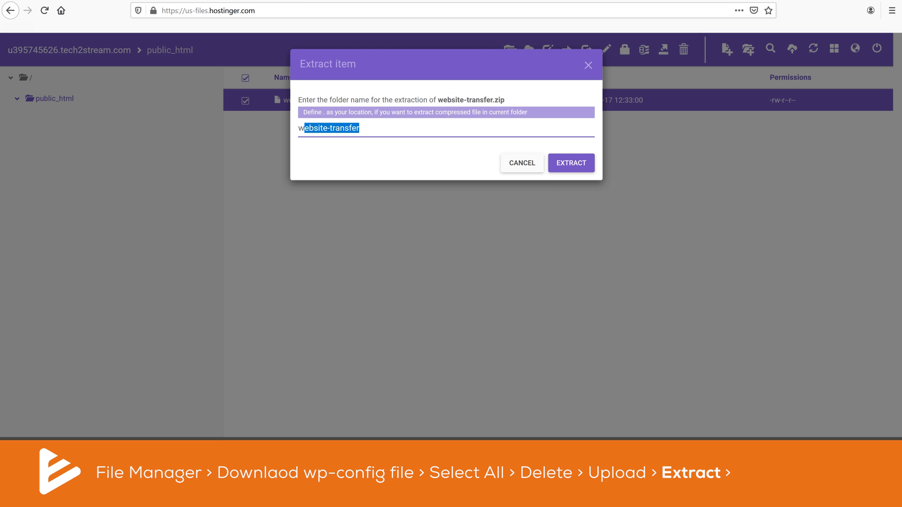
click(559, 163)
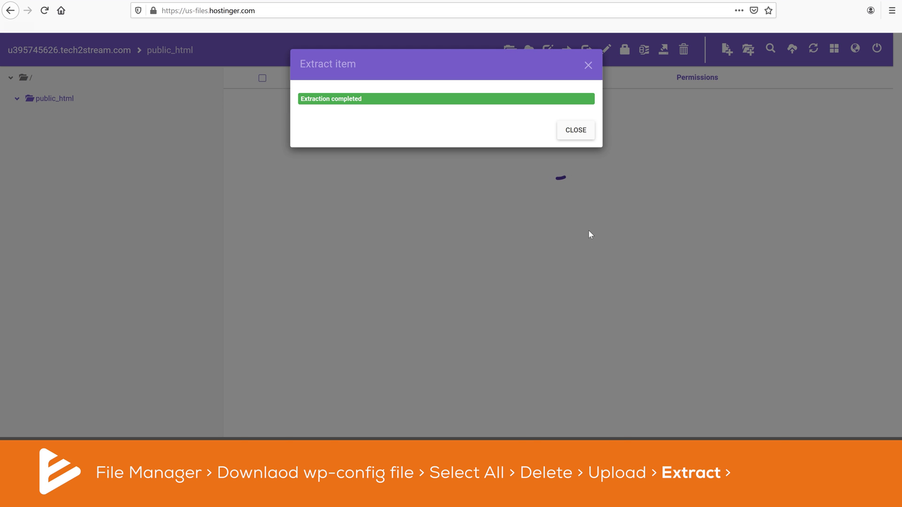
click(576, 130)
click(324, 418)
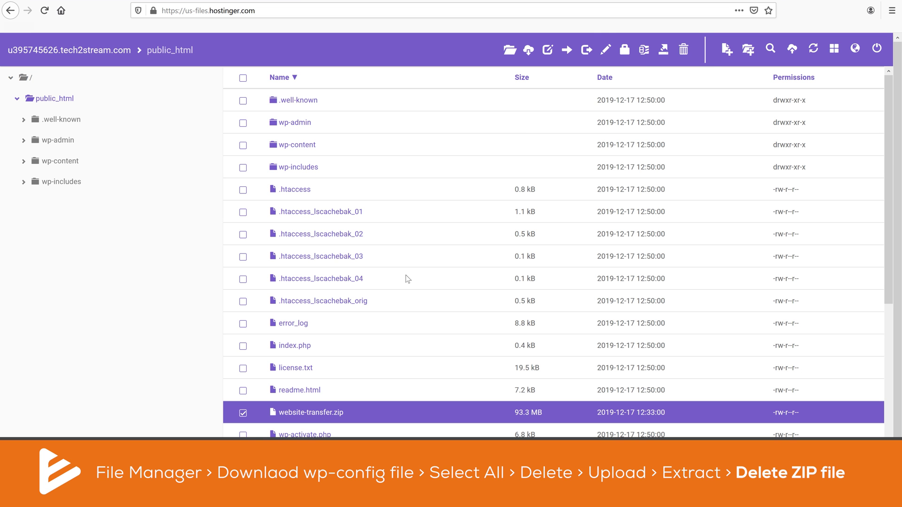
click(685, 50)
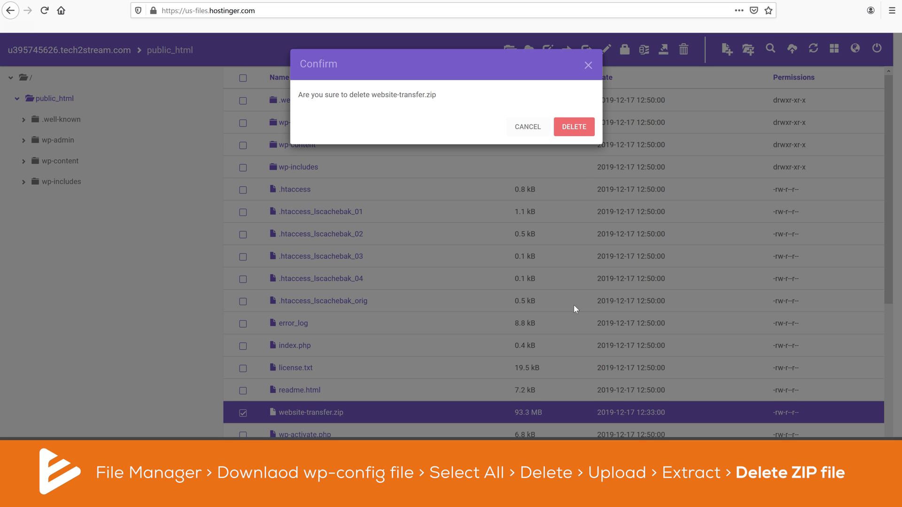
key(Return)
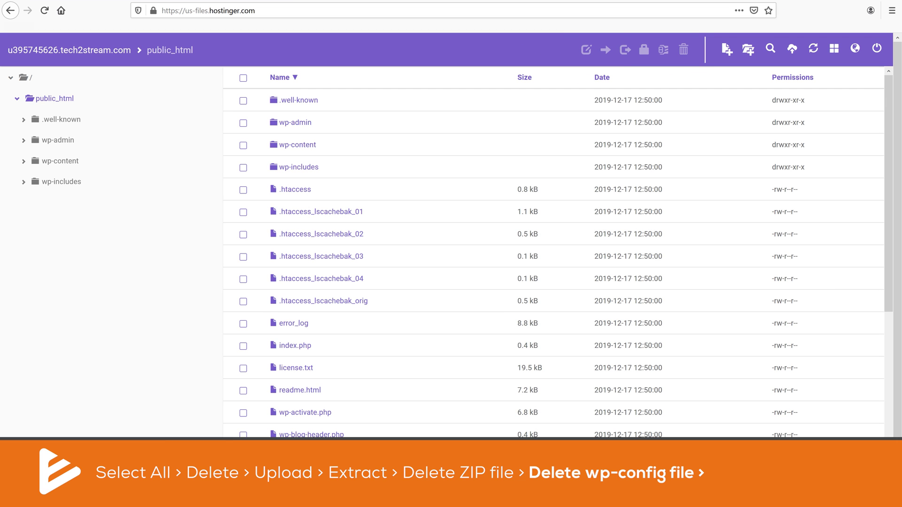
Delete the extracted wp-config.php and upload the previously saved copy in its place
scroll(376, 239, down, 2)
click(316, 401)
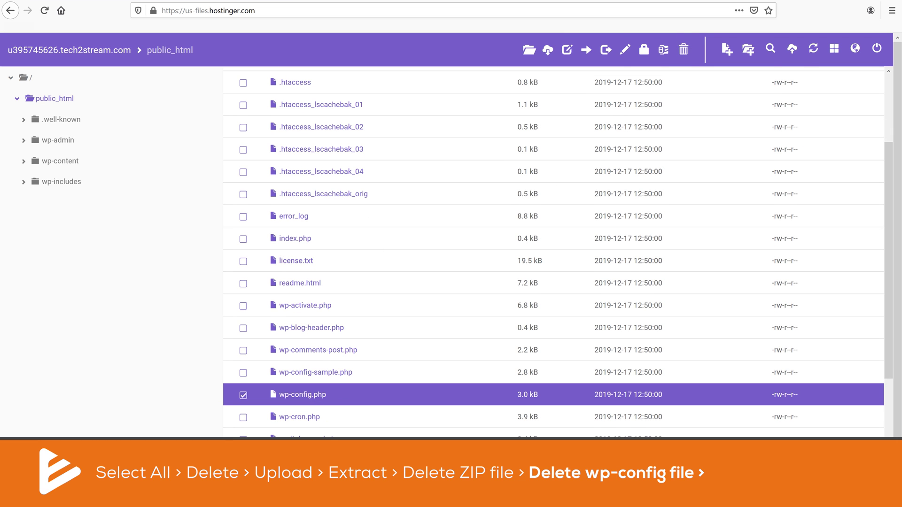
click(683, 50)
click(575, 125)
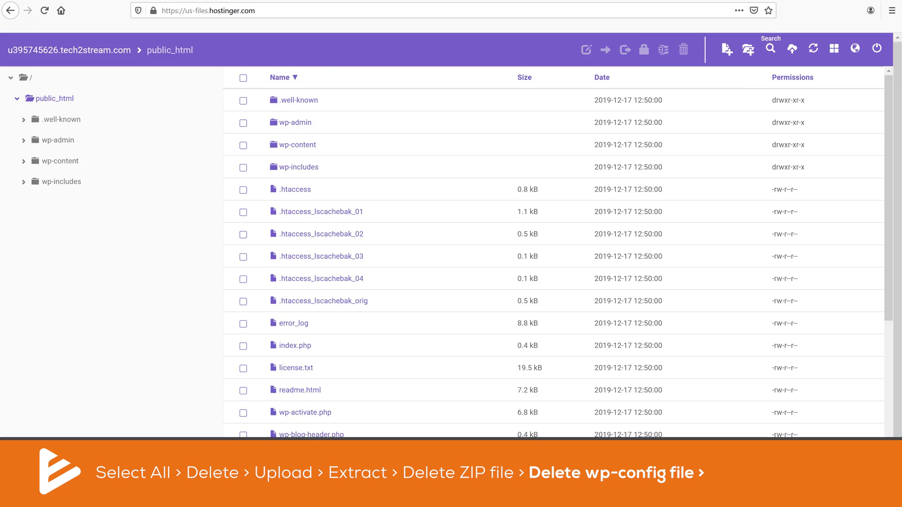
click(792, 48)
click(467, 125)
double_click(483, 256)
click(573, 235)
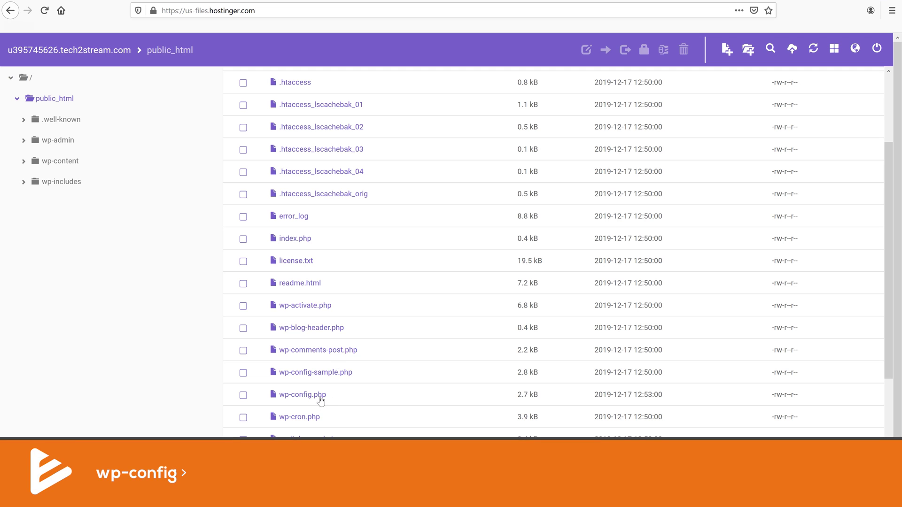
click(320, 401)
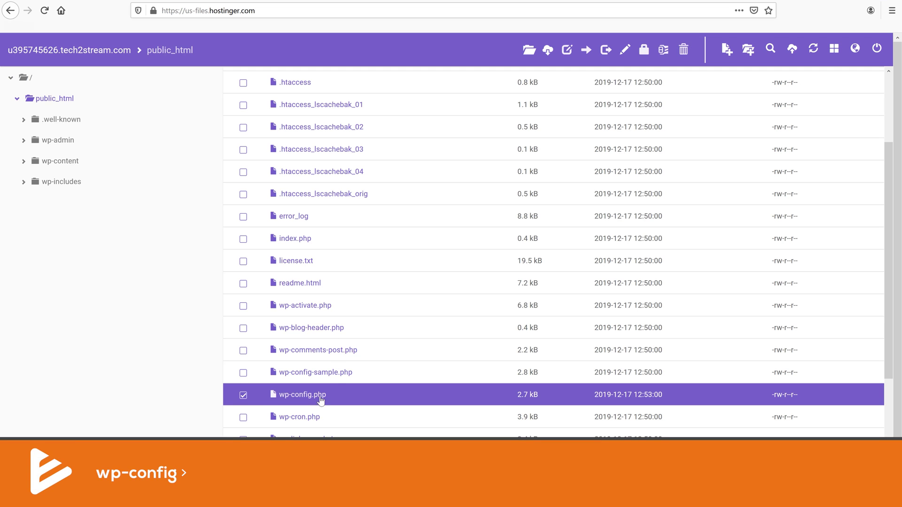
Change $table_prefix in wp-config.php from 'wp_' to 'wpk0_' and save the file
click(624, 49)
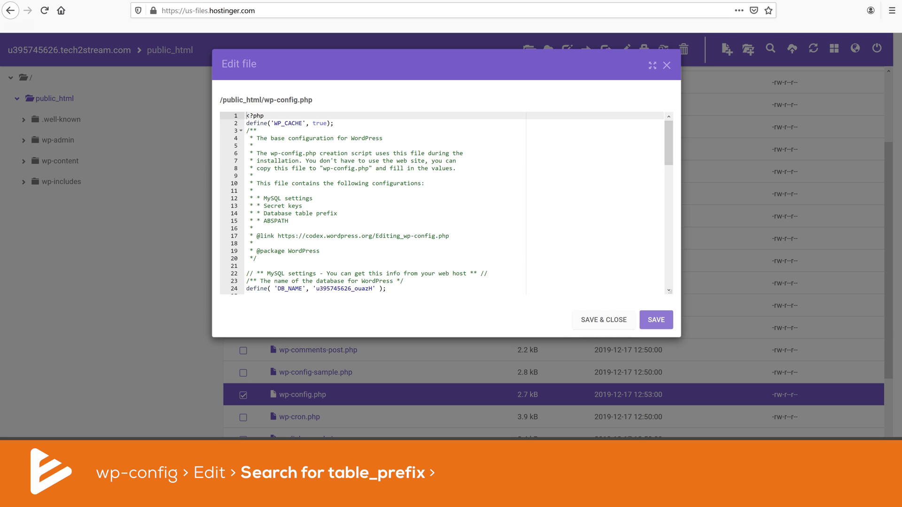
scroll(446, 203, down, 10)
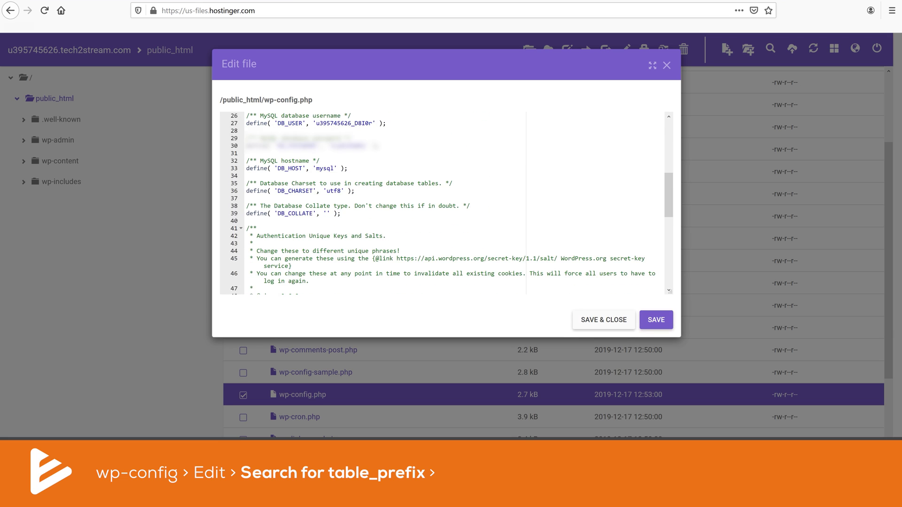
scroll(444, 203, down, 3)
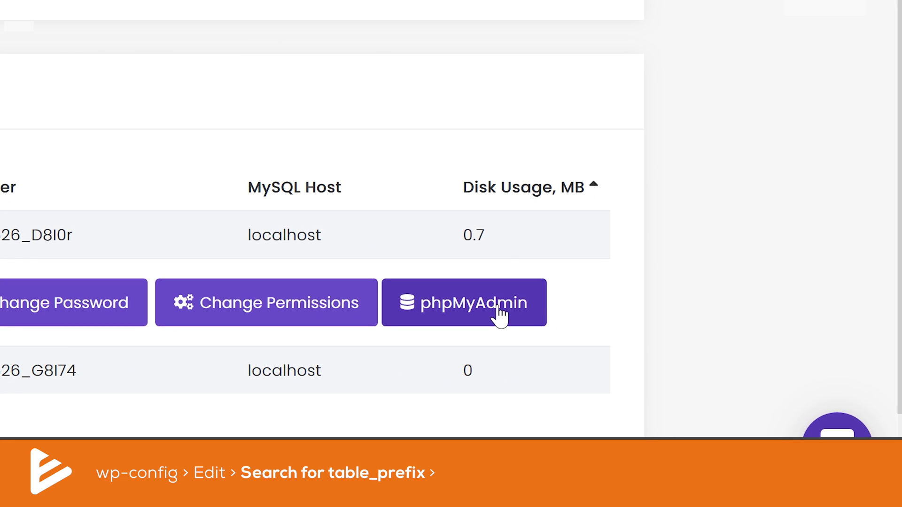
click(500, 313)
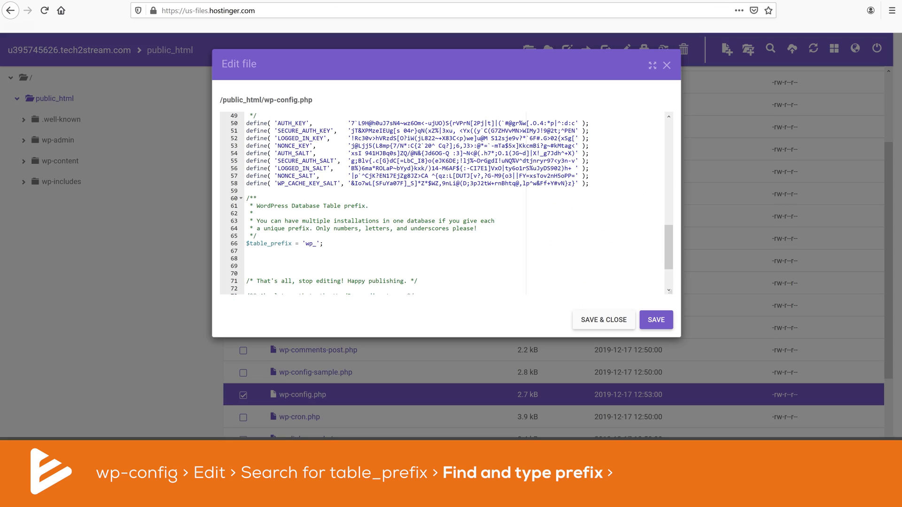
click(313, 243)
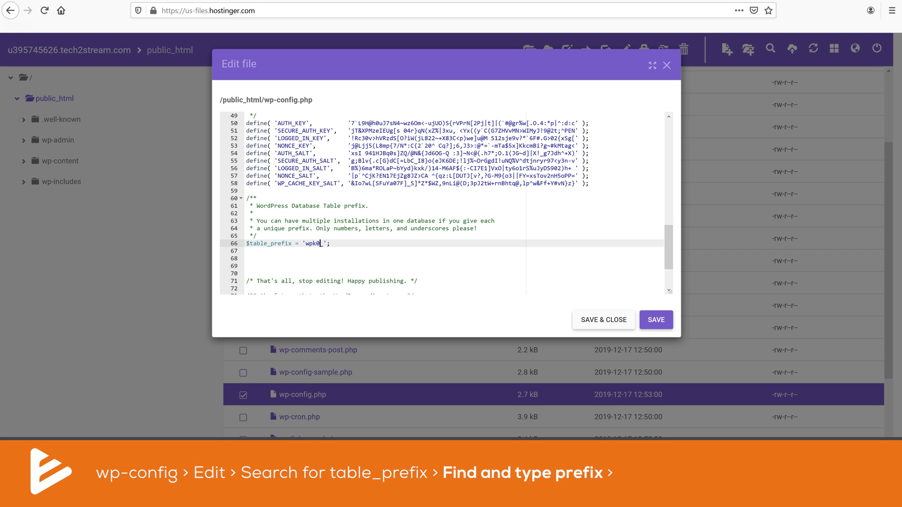
click(656, 320)
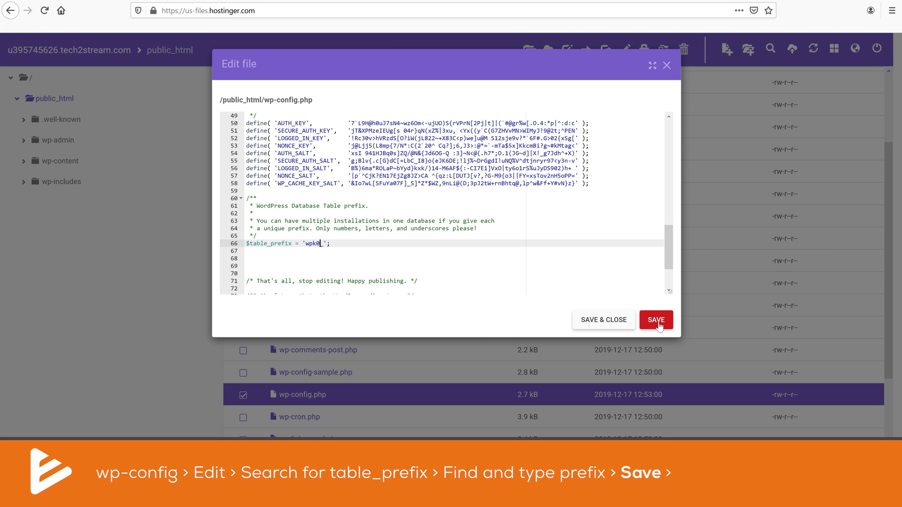
click(598, 323)
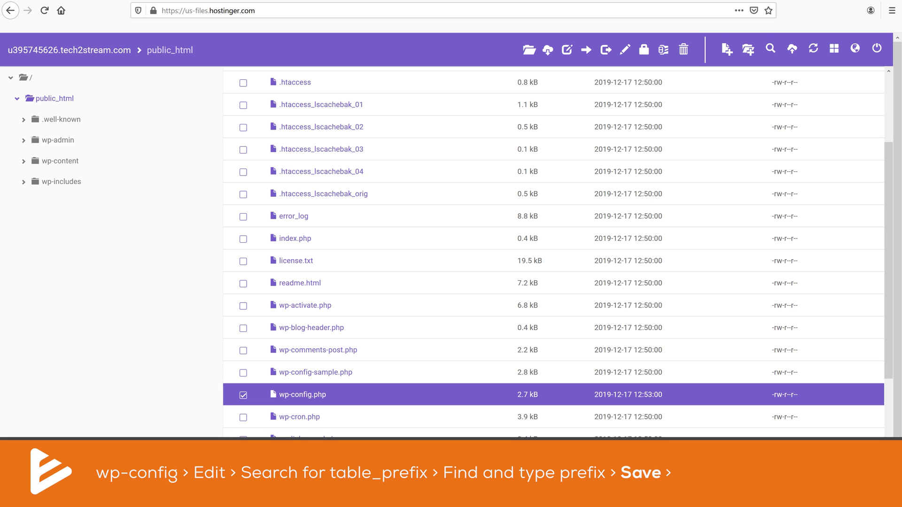
Load tech2stream.com and scroll through the migrated Organic Store homepage
key(ctrl+l)
text(tech2stream.com)
key(Return)
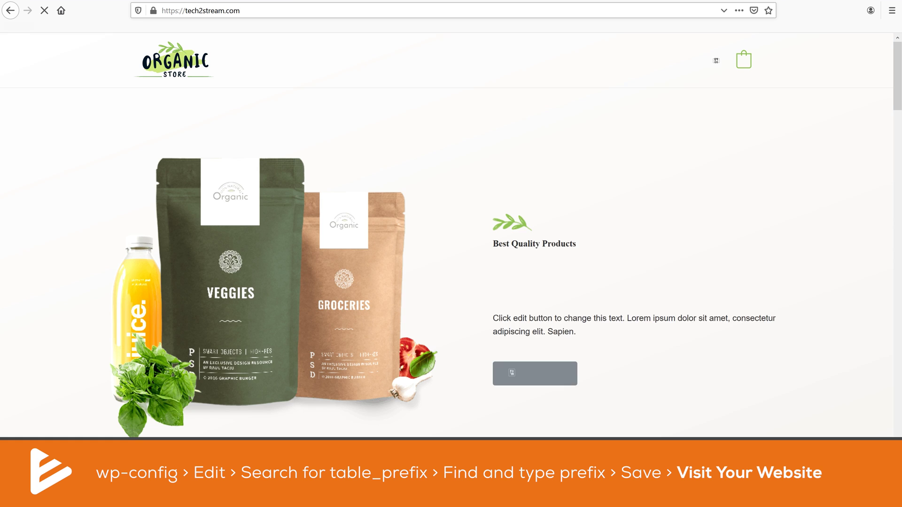
scroll(547, 166, down, 15)
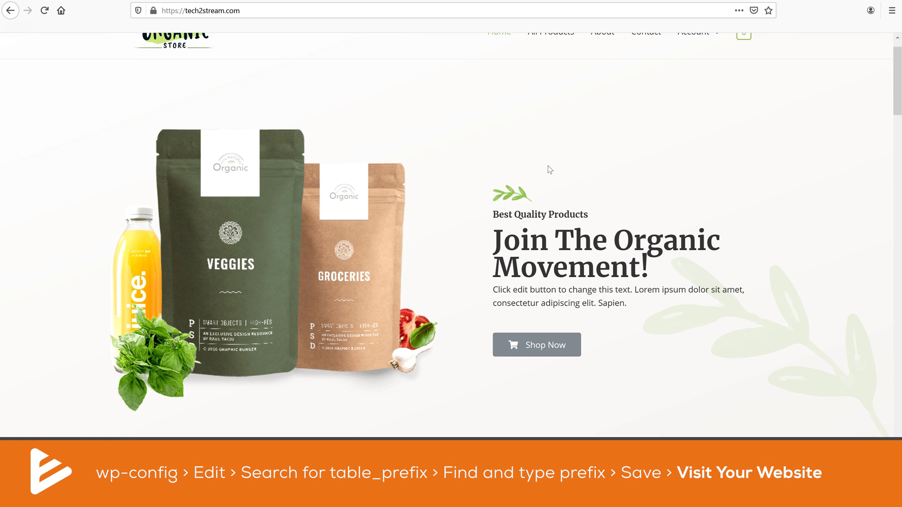
scroll(548, 165, down, 20)
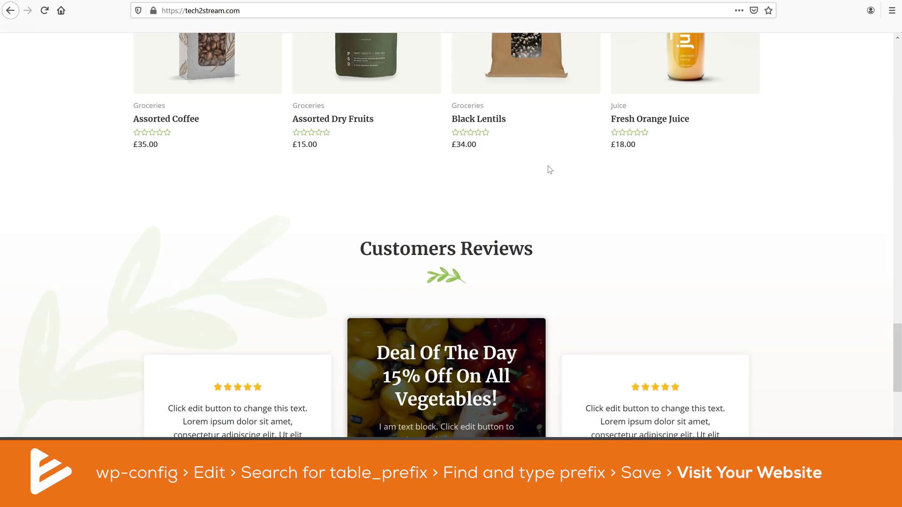
scroll(547, 165, up, 5)
scroll(548, 166, up, 8)
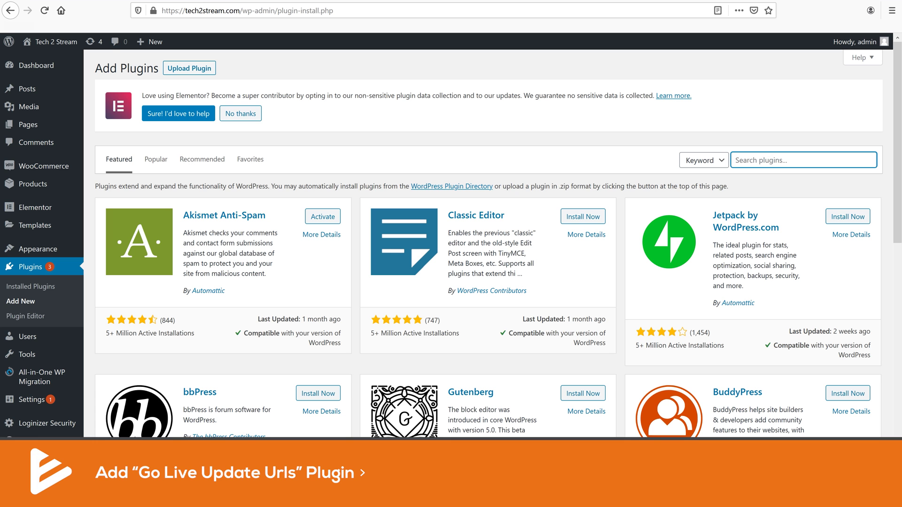
Search for 'go live', then install and activate the Go Live Update Urls plugin
text(go live)
click(314, 220)
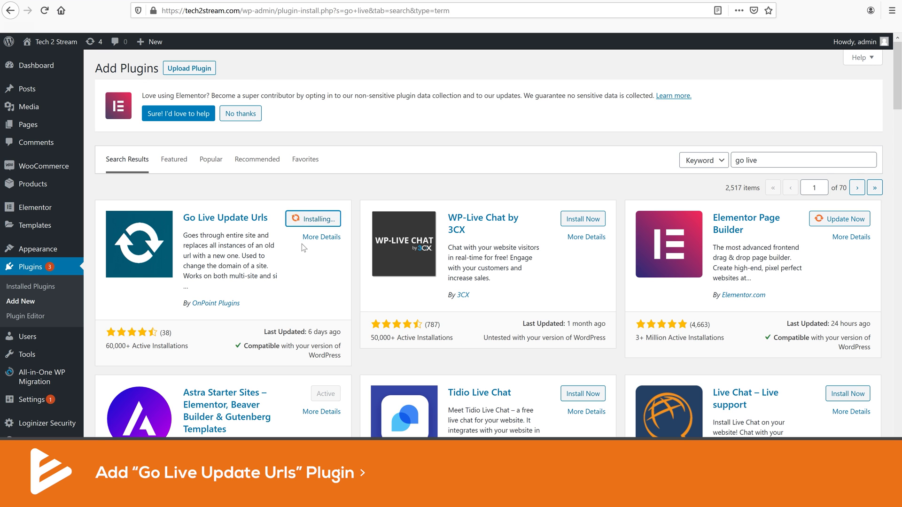
click(322, 218)
On the Go Live page, replace old URL tech2stream.online with new URL tech2stream.com
mouse_move(42, 357)
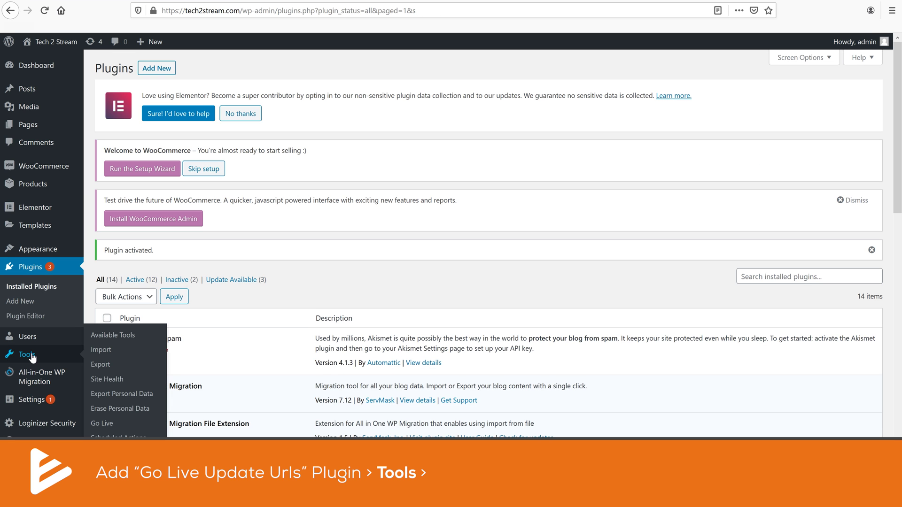
click(112, 423)
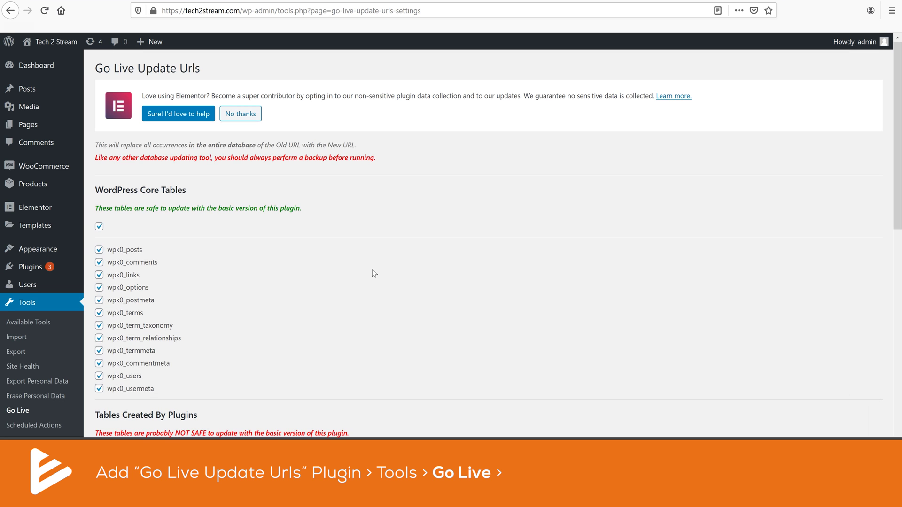
scroll(371, 269, down, 15)
click(244, 319)
text(tech2stream.online)
click(262, 351)
text(tech)
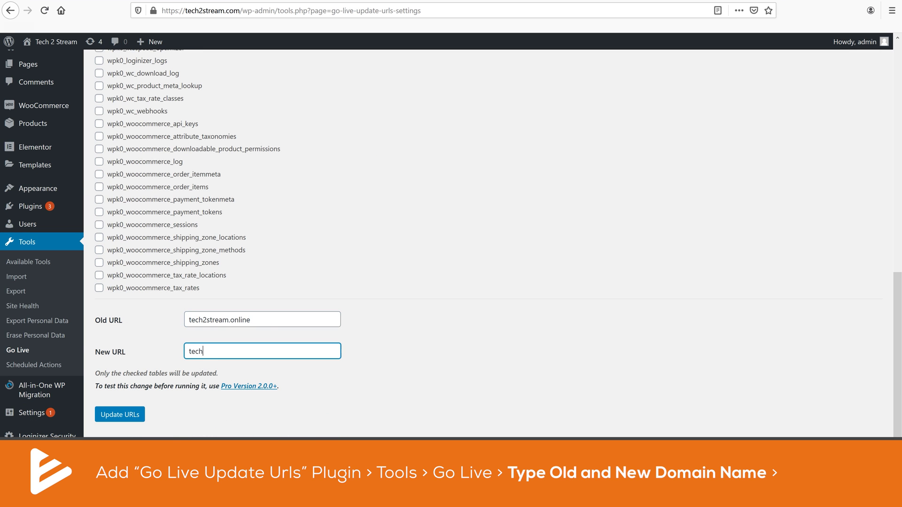
text(2stream.com)
click(120, 414)
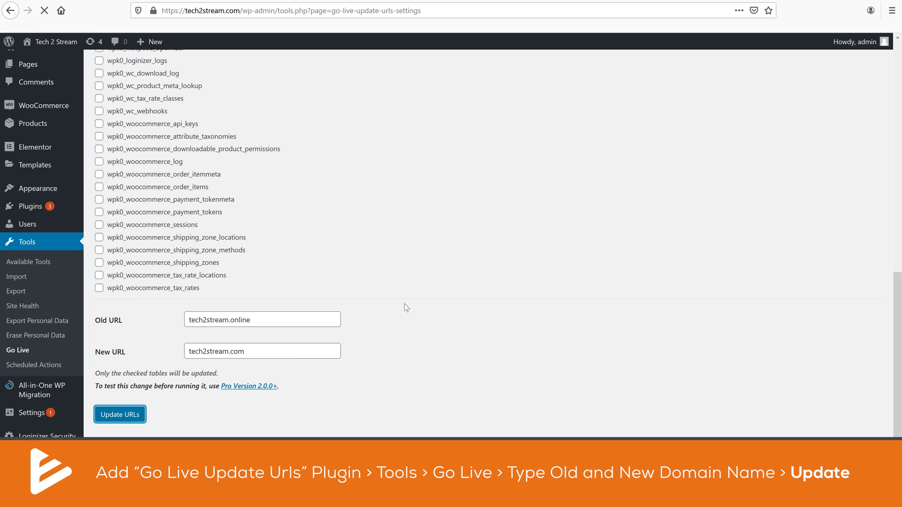